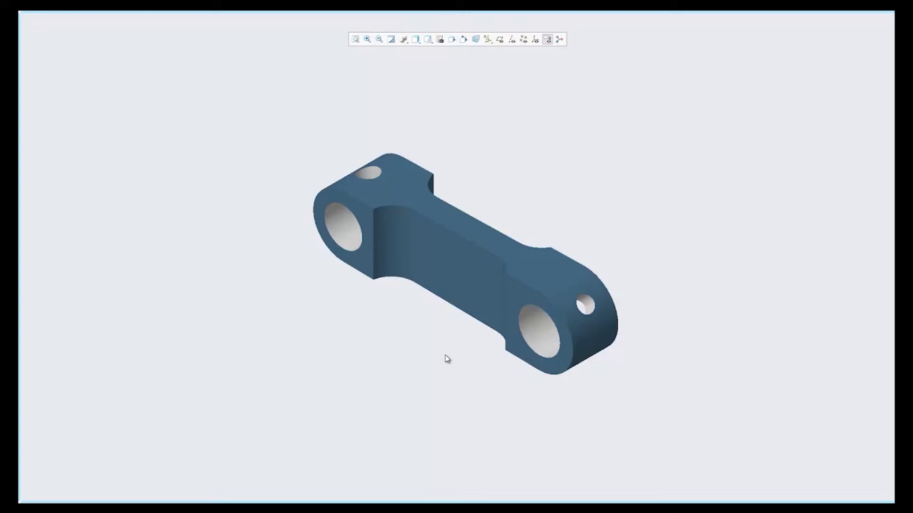
Start a round with a 1.10 radius on the arm's upper front edge and make it variable by adding a radius point
click(452, 229)
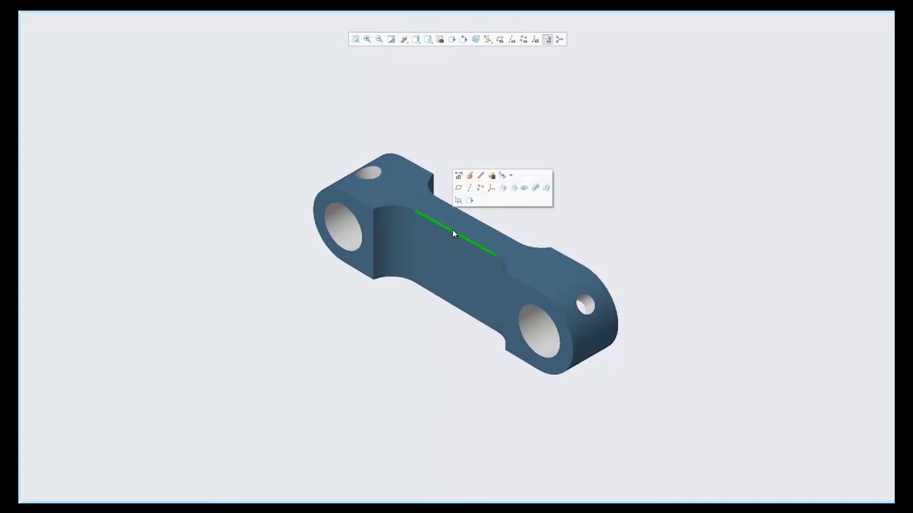
click(501, 188)
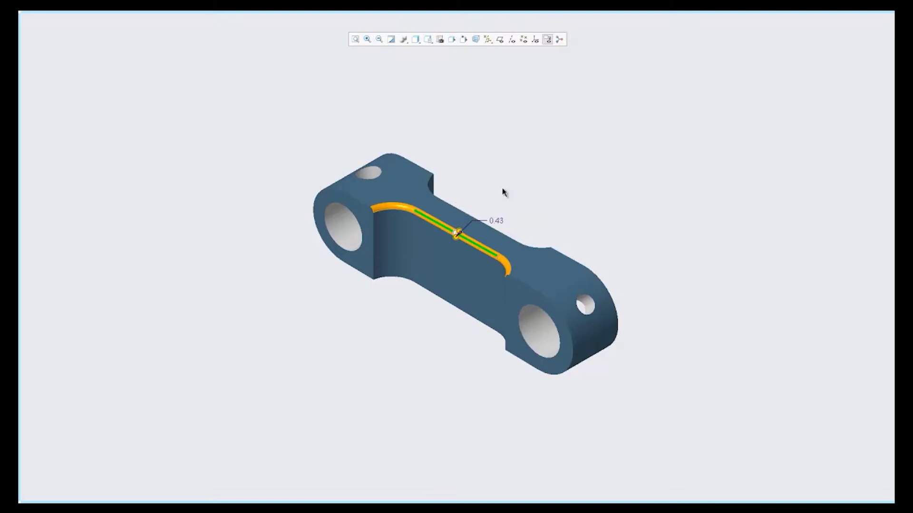
drag(453, 244, 456, 235)
right_click(456, 235)
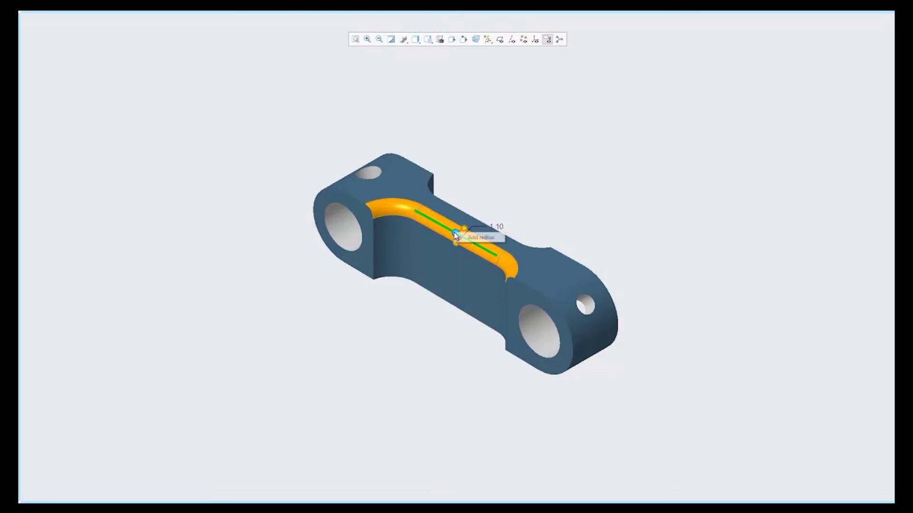
click(479, 237)
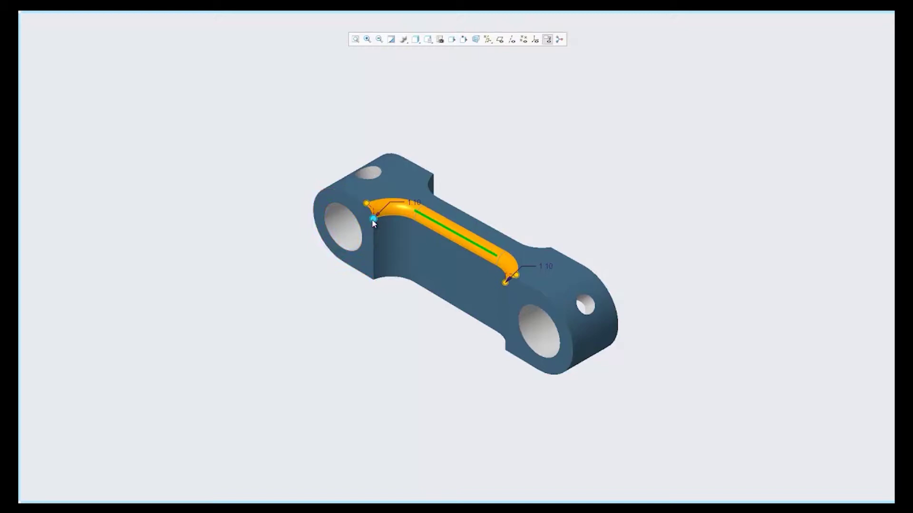
Set the radius at the round's left end to 1.40 and add a radius point where the arc meets the straight edge
mouse_move(373, 220)
mouse_down()
mouse_move(378, 240)
mouse_move(372, 224)
mouse_up()
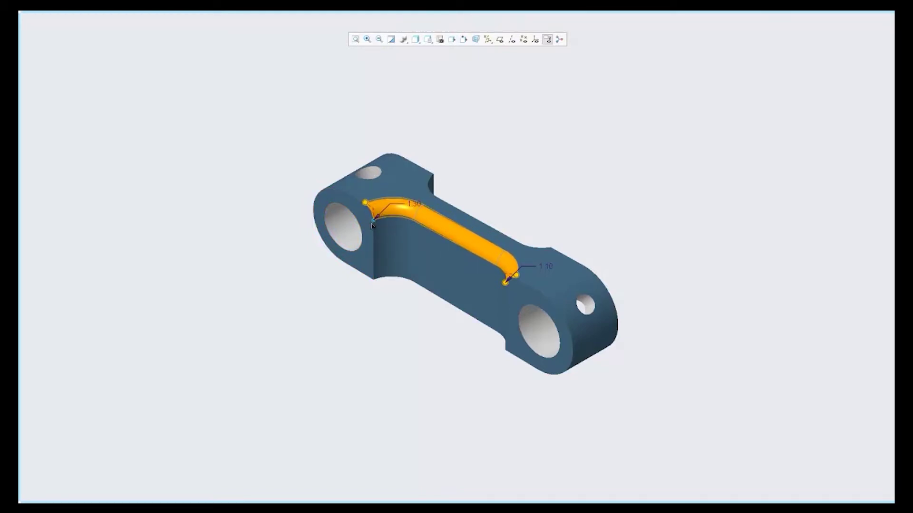
right_click(373, 225)
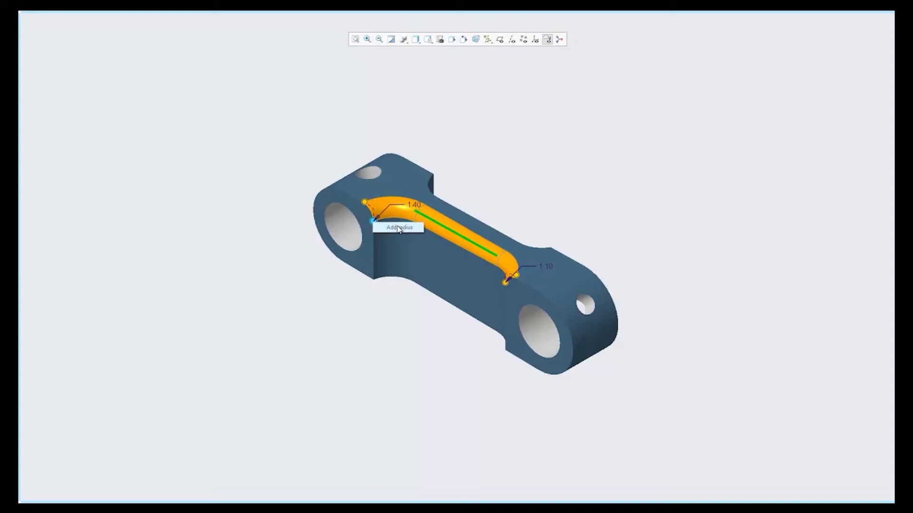
click(399, 227)
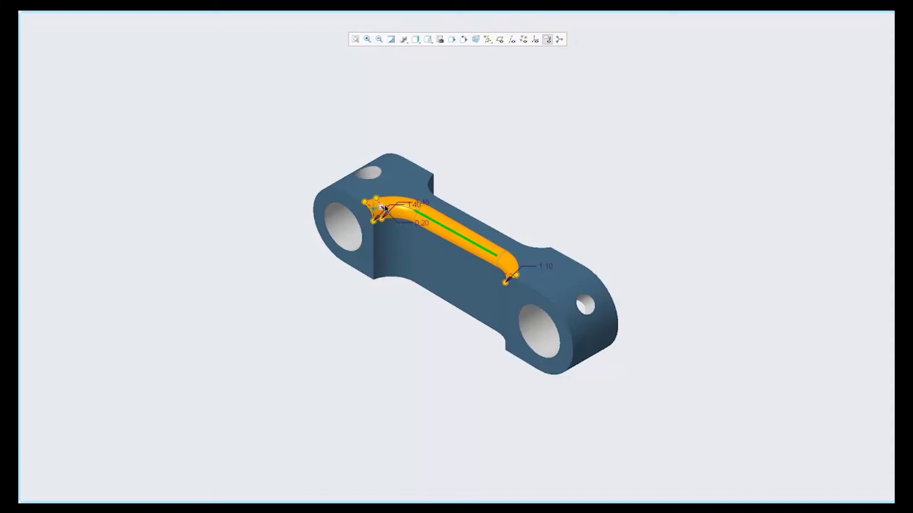
scroll(389, 208, up, 5)
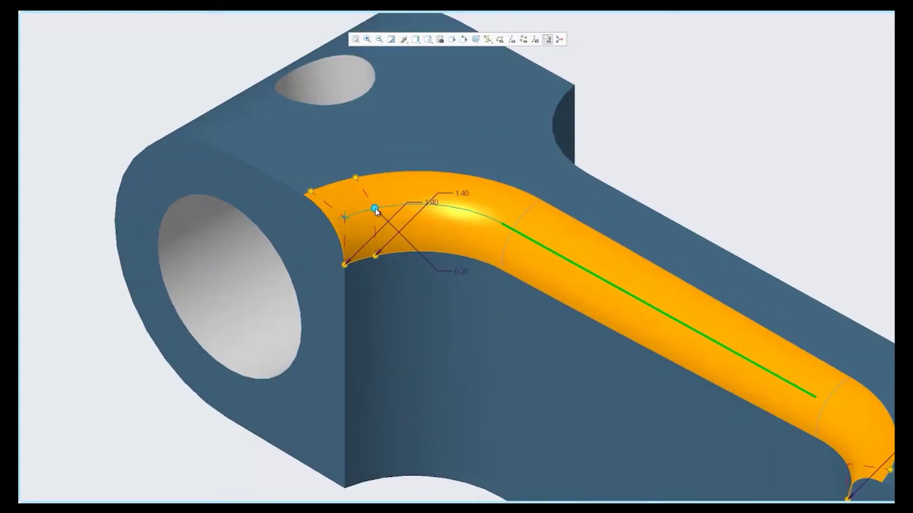
drag(375, 211, 516, 234)
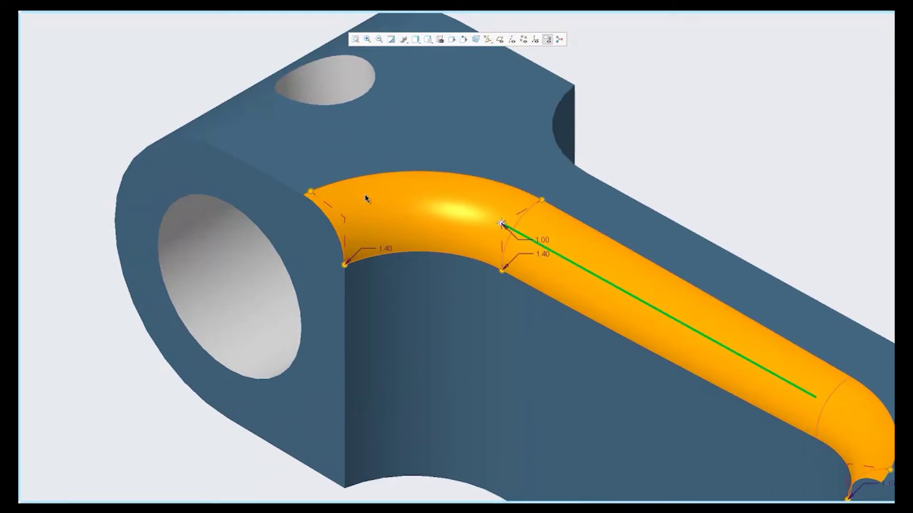
Add another radius point with a 1.40 radius at the opposite end of the straight edge
scroll(366, 198, down, 1)
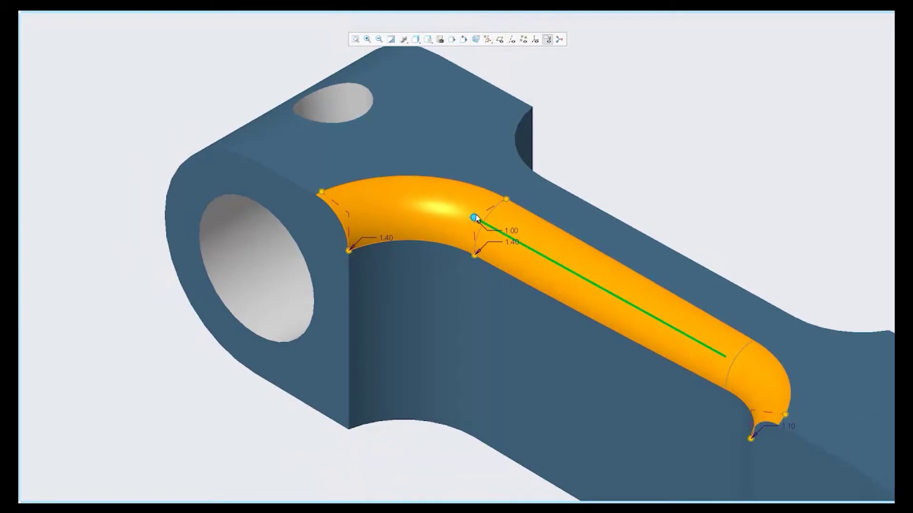
right_click(475, 219)
click(489, 223)
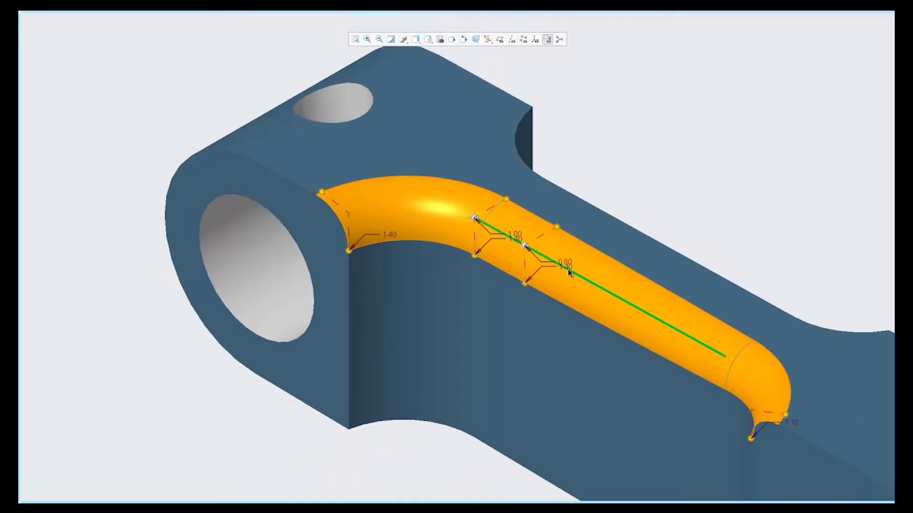
drag(525, 246, 732, 364)
scroll(378, 177, down, 2)
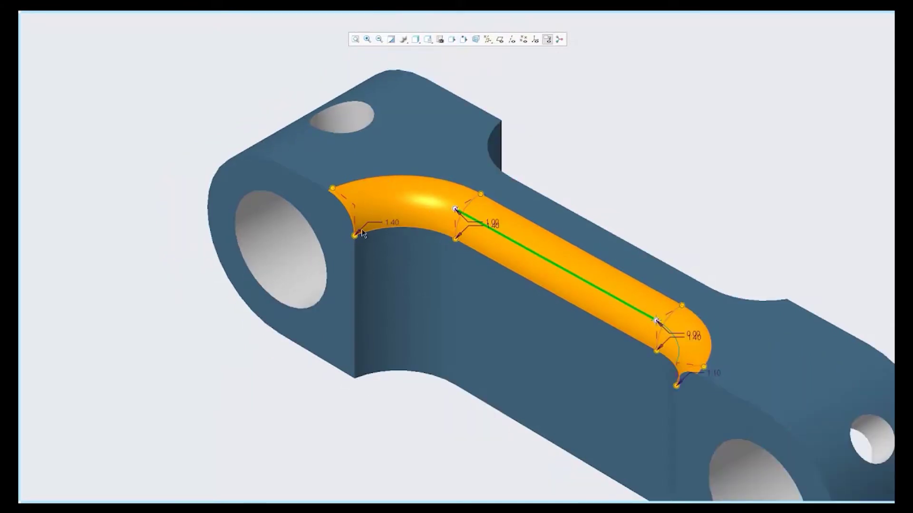
Set the round's end radii to 0.40 and 0.70, add a smaller-radius point midway along the straight edge, and complete the round
drag(356, 236, 354, 214)
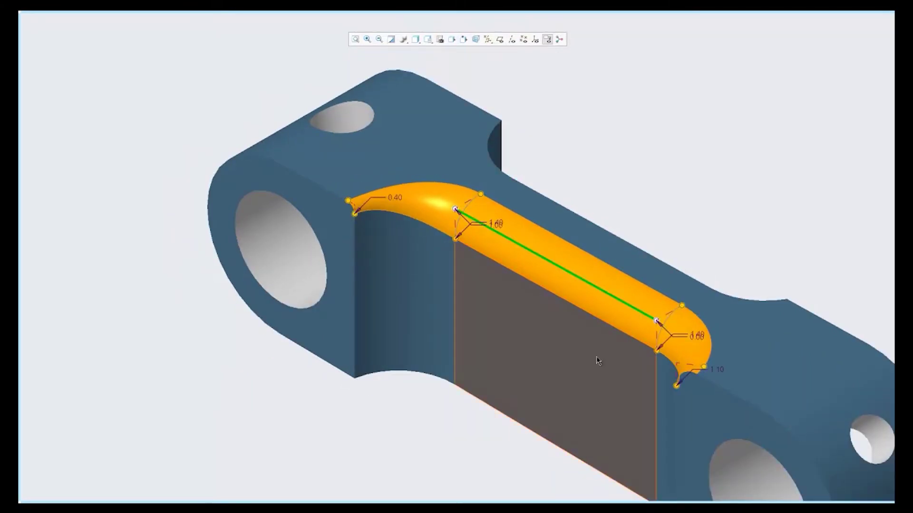
drag(676, 386, 676, 378)
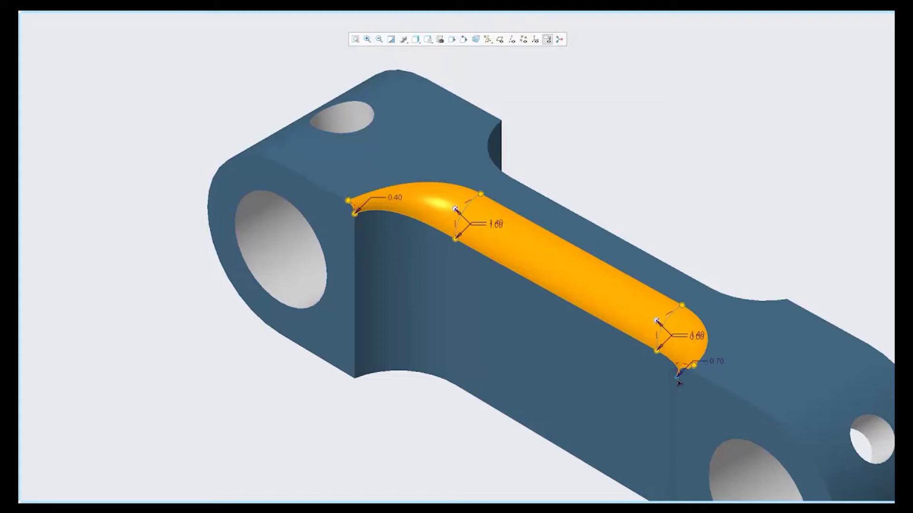
right_click(455, 211)
click(475, 213)
drag(497, 236, 566, 261)
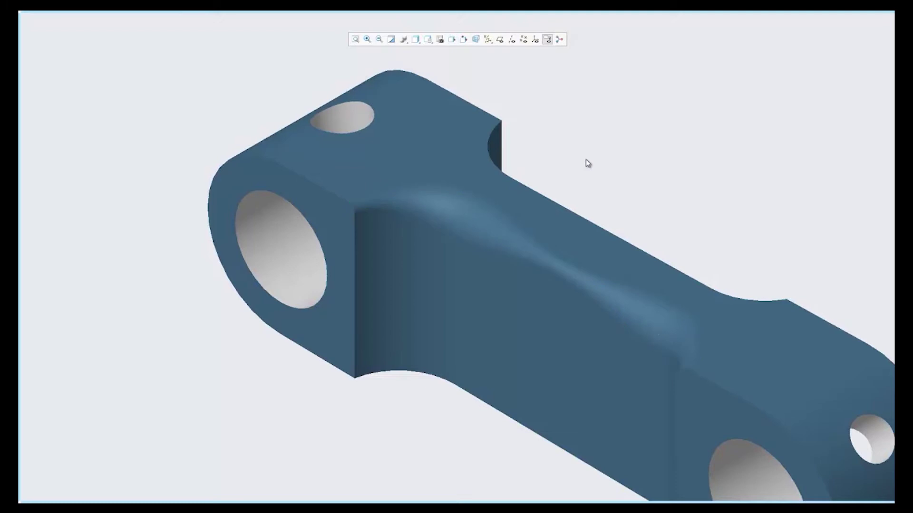
Close the arm model and start a 1.30 radius round around the front face edges of the fan-shaped part
right_click(580, 196)
click(601, 221)
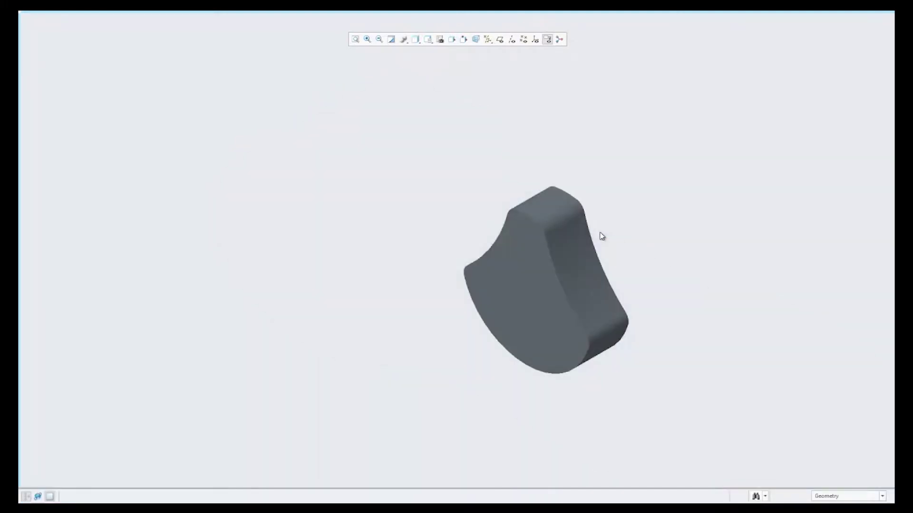
scroll(630, 289, up, 4)
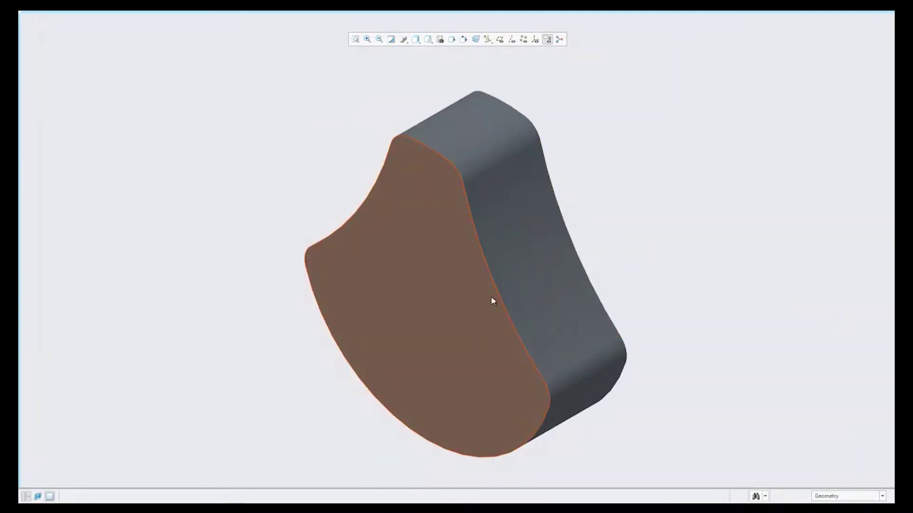
click(495, 293)
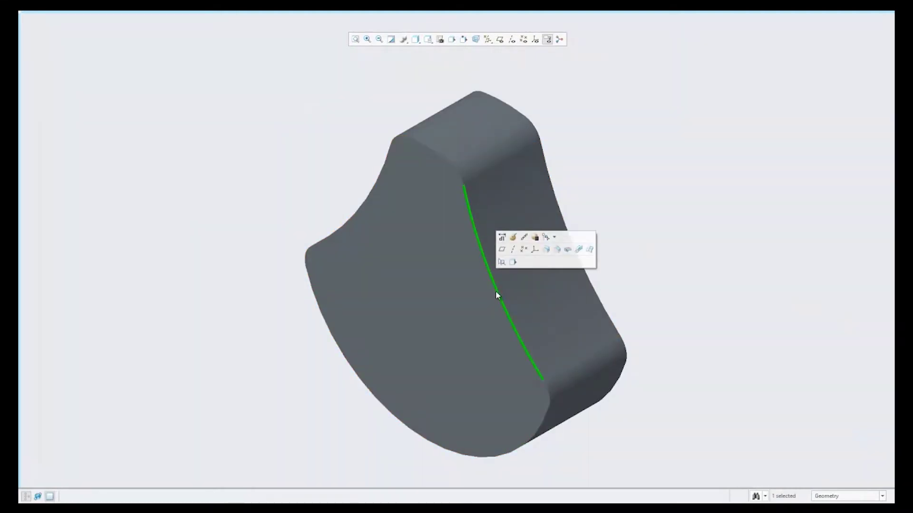
click(545, 251)
drag(499, 284, 509, 281)
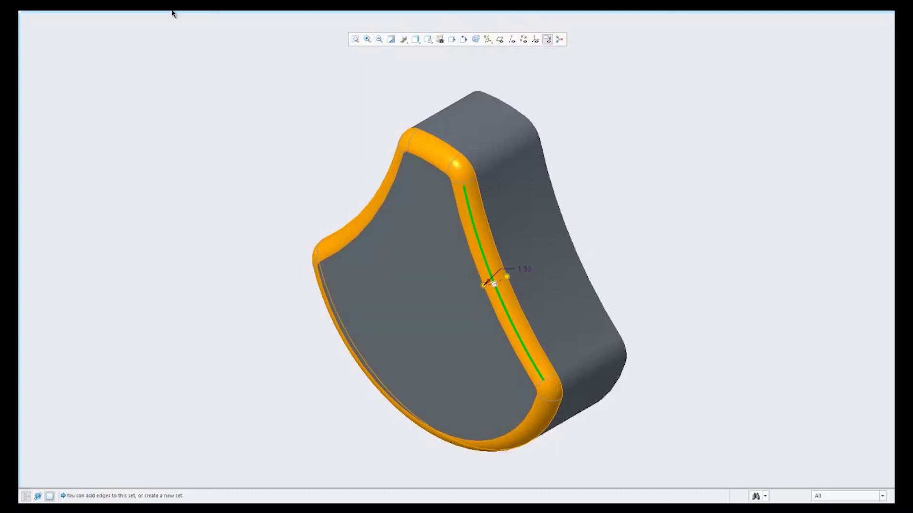
Trim the round piece so it runs only from the lower right corner around to the upper left corner, and complete the round
mouse_move(169, 11)
click(140, 82)
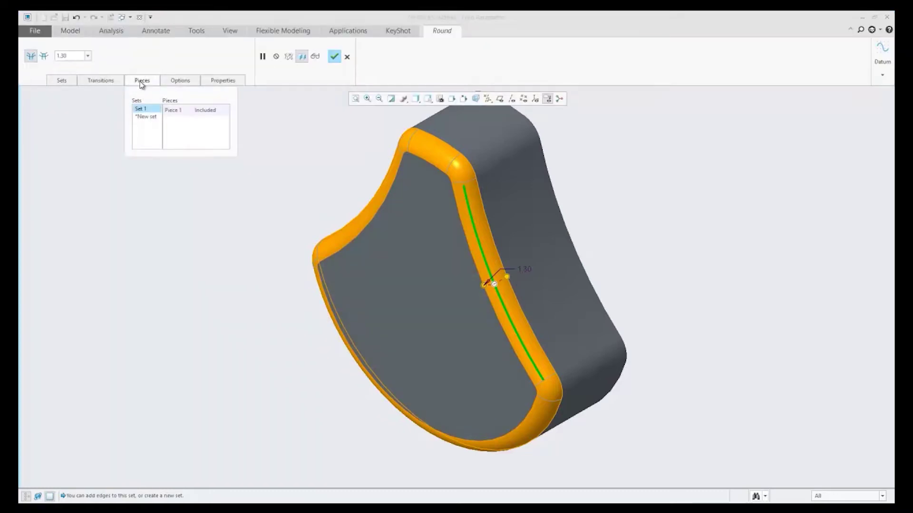
click(174, 111)
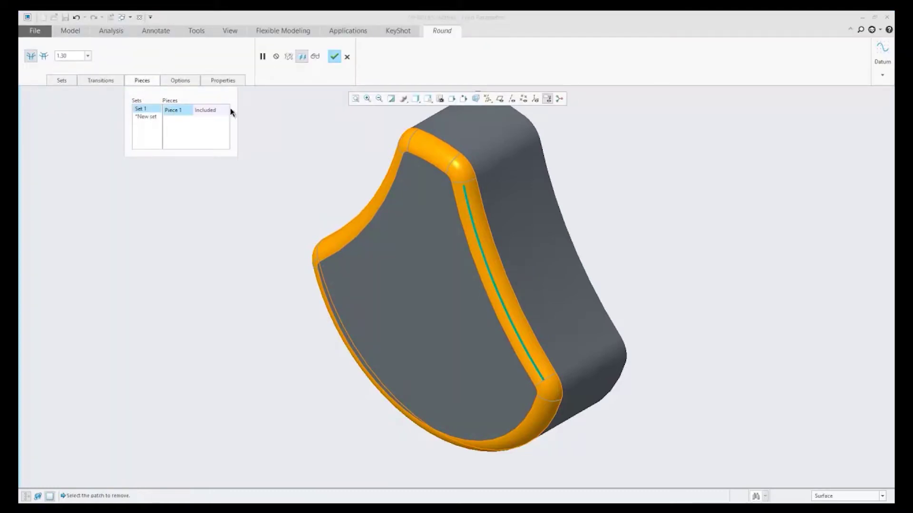
click(460, 167)
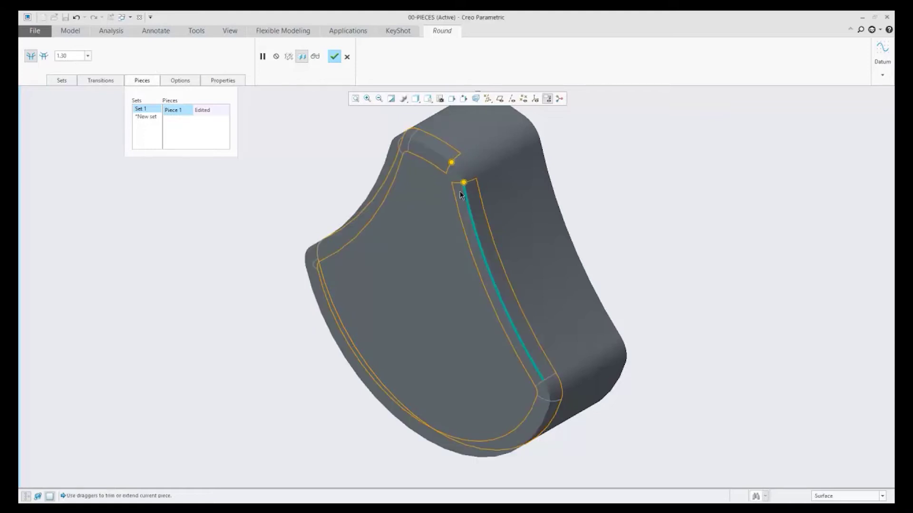
drag(482, 253, 549, 402)
drag(451, 164, 399, 158)
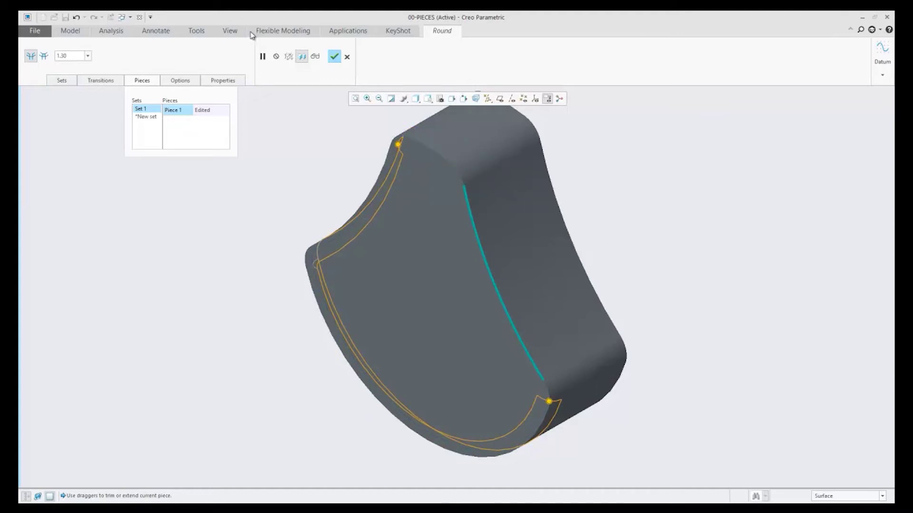
click(335, 57)
middle_drag(306, 166, 437, 202)
click(330, 163)
middle_drag(344, 138, 304, 192)
scroll(277, 391, down, 4)
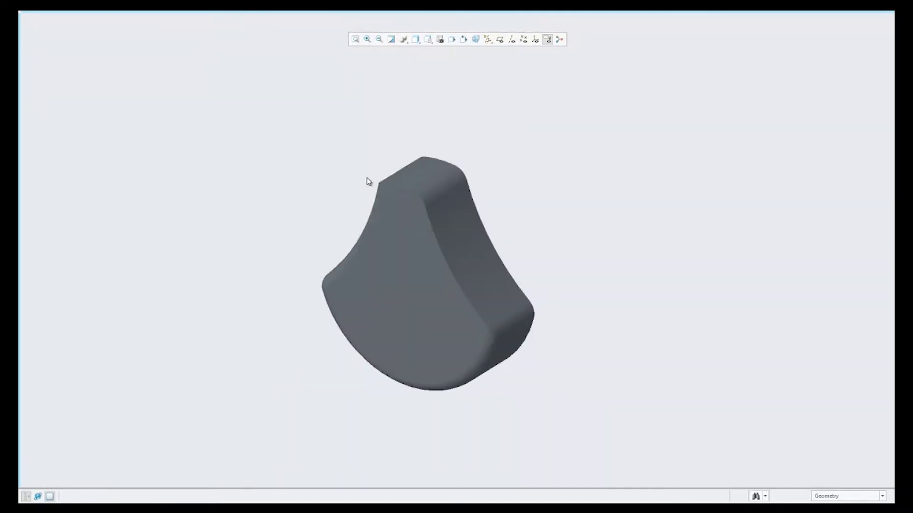
shift+middle_drag(369, 182, 414, 155)
Close the fan-shaped part and display the stepped block shaded with its edges visible
right_click(598, 181)
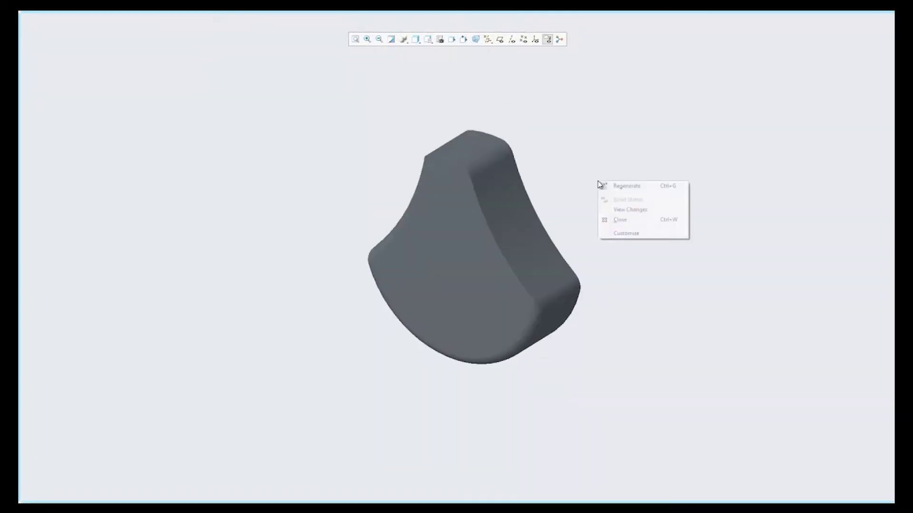
click(623, 220)
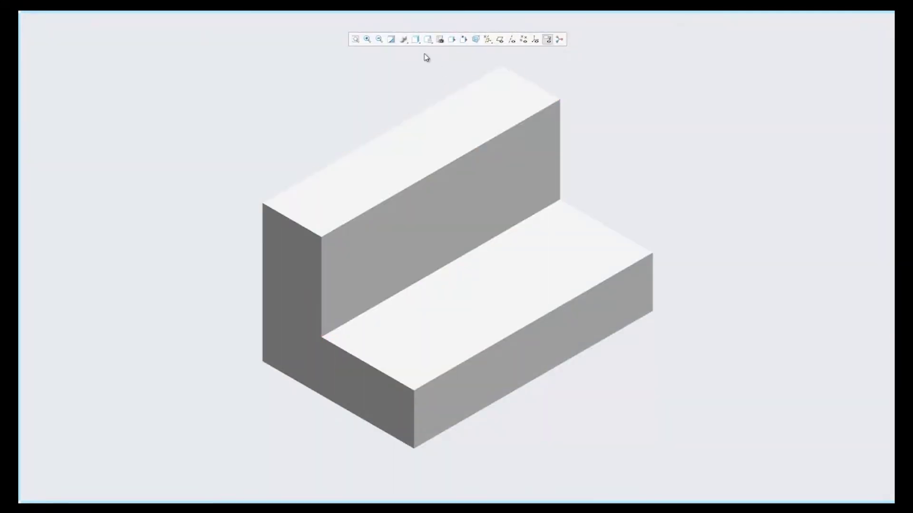
click(416, 41)
click(452, 60)
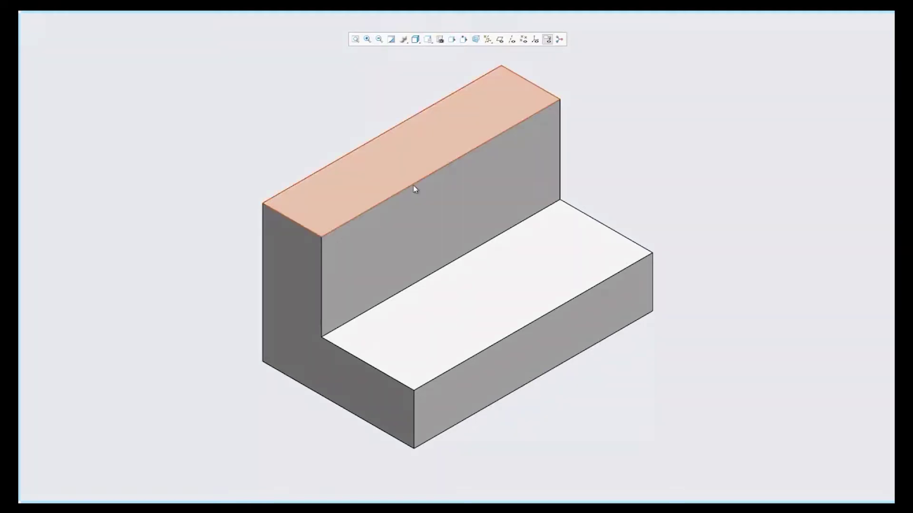
Sketch a wavy four-point spline across the block's vertical step face, with its ends about 9.66 and 10.54 above the base
mouse_move(264, 15)
click(240, 53)
click(438, 229)
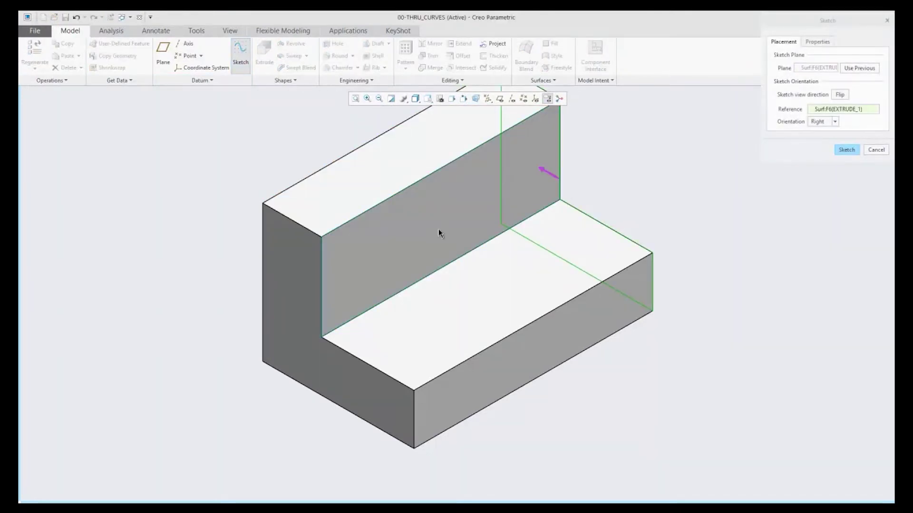
middle_click(439, 229)
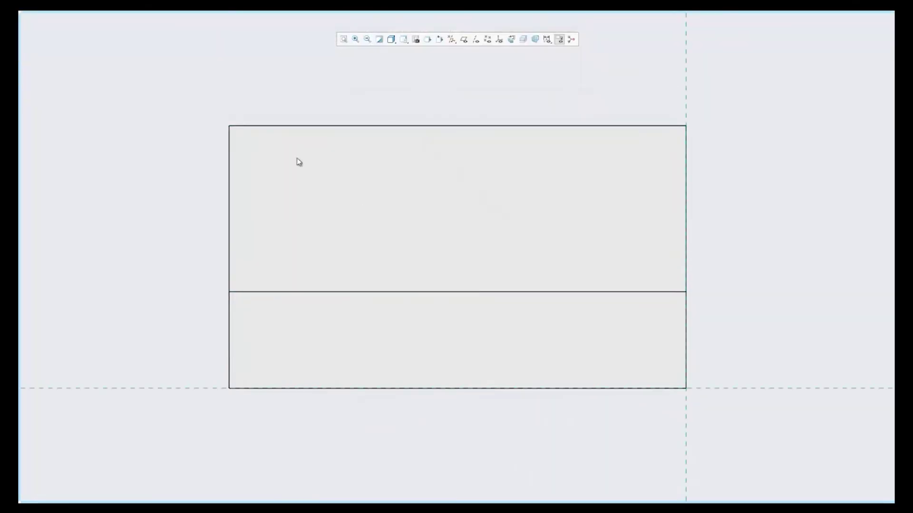
mouse_move(269, 21)
click(287, 68)
click(229, 233)
click(380, 196)
click(581, 245)
click(686, 219)
middle_click(792, 171)
scroll(763, 97, down, 1)
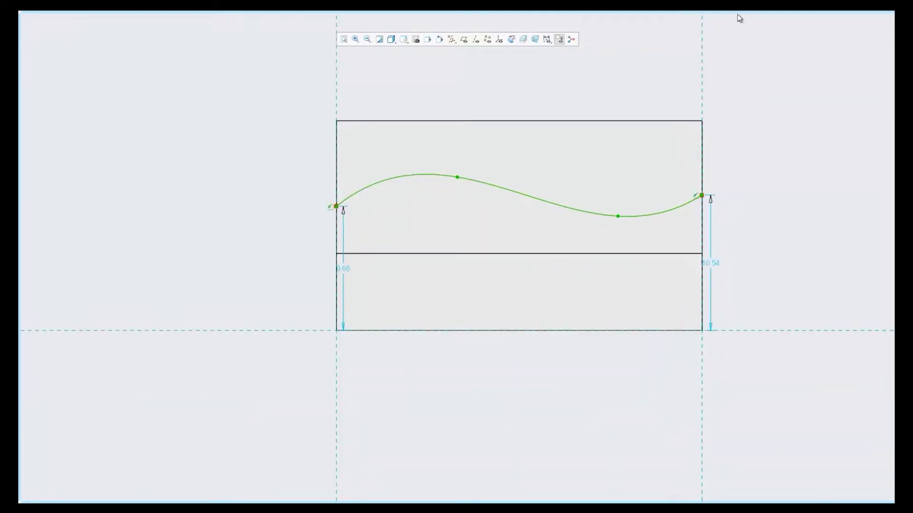
click(798, 49)
Start a round of about 2.80 radius on the upper front edge above the block's vertical step face
middle_drag(557, 273, 601, 300)
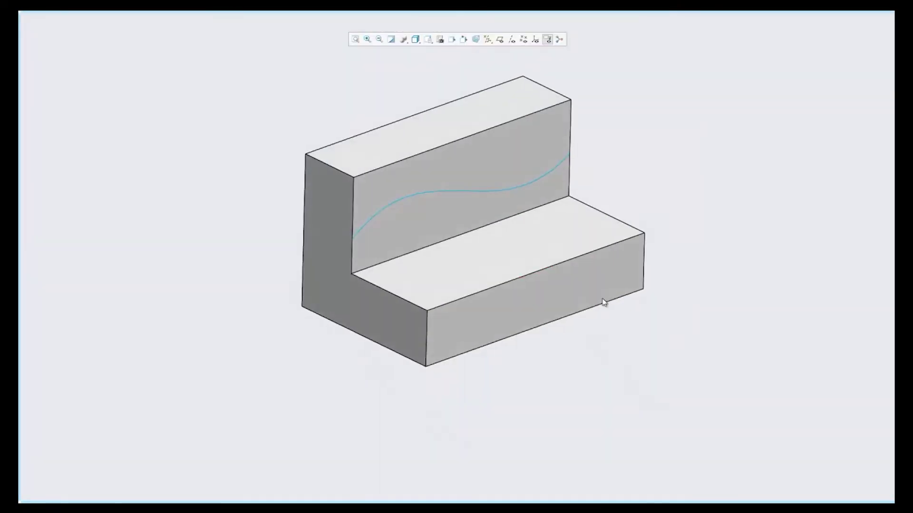
click(469, 139)
click(519, 93)
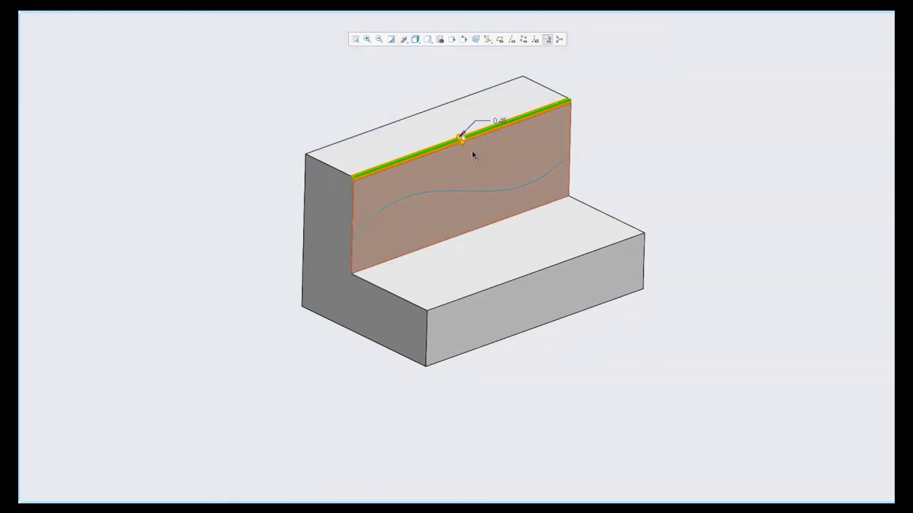
drag(462, 141, 467, 167)
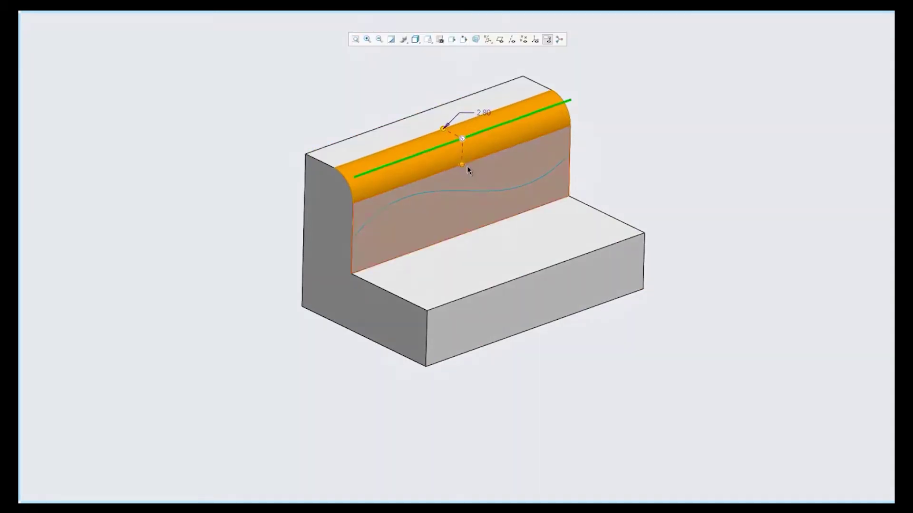
Set the upper round to run through the wavy curve on the step face and complete it
right_click(649, 167)
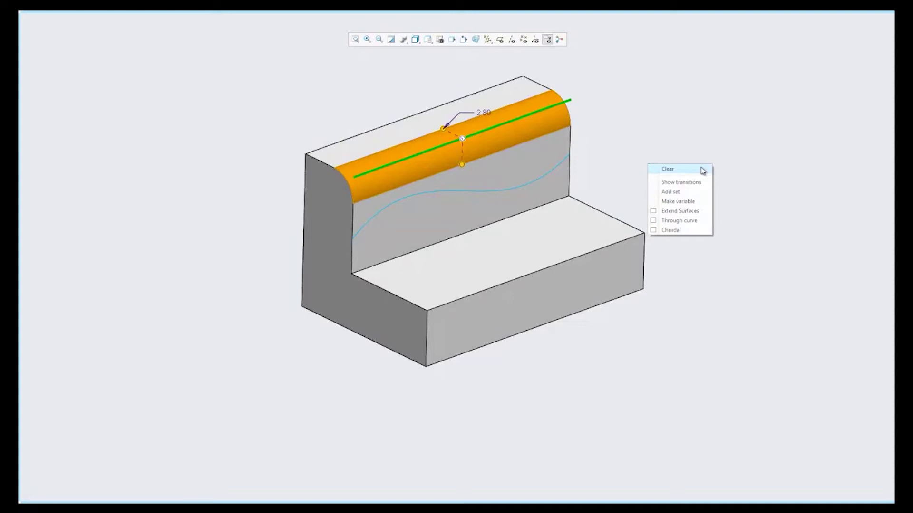
click(669, 223)
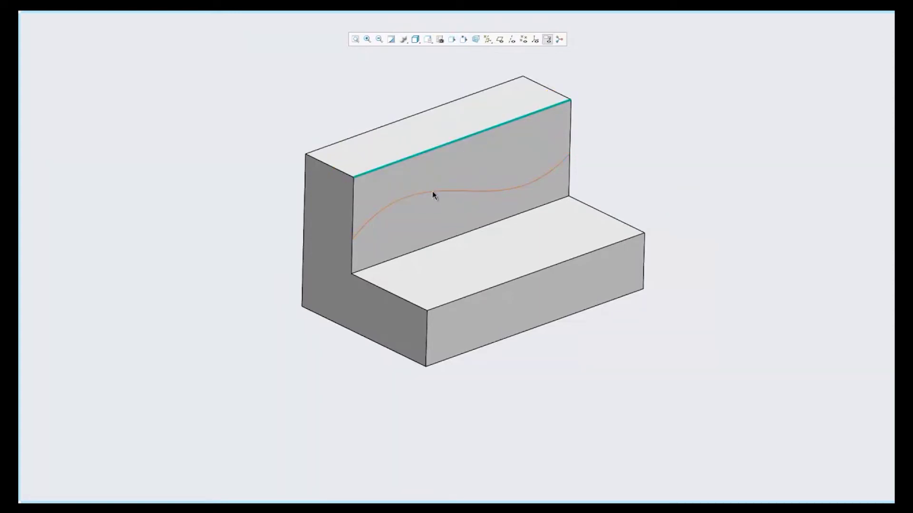
click(433, 195)
middle_drag(478, 182, 505, 160)
key(ctrl+d)
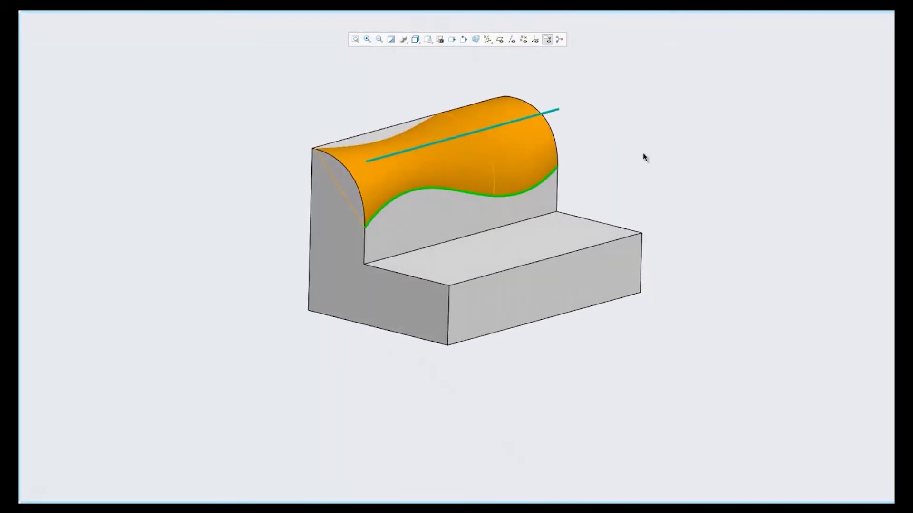
middle_click(712, 138)
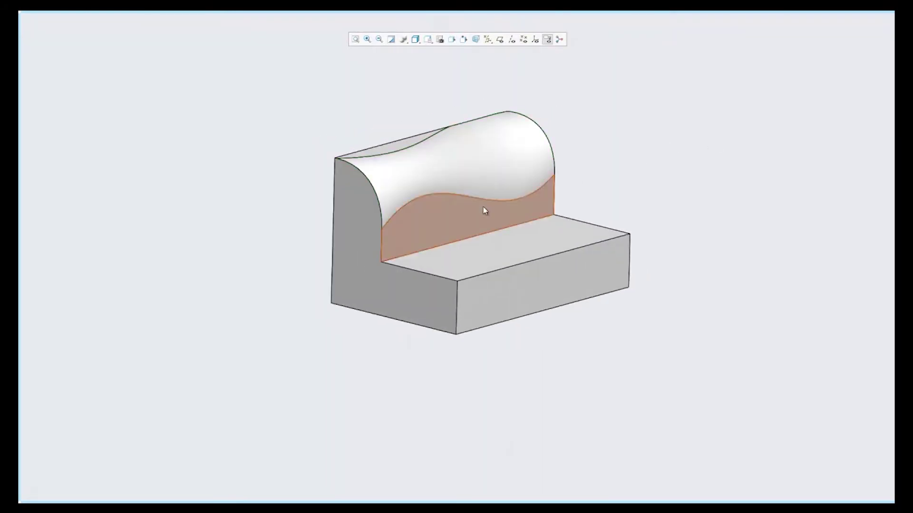
Edit the wavy curve in Sketch 2 by raising its interior spline point nearest the 10.54 end, flattening the dip
click(487, 204)
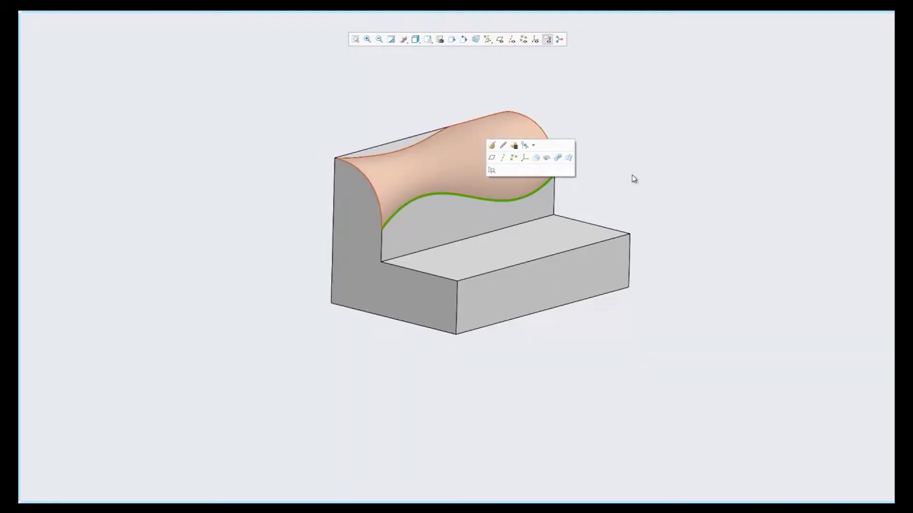
mouse_move(19, 266)
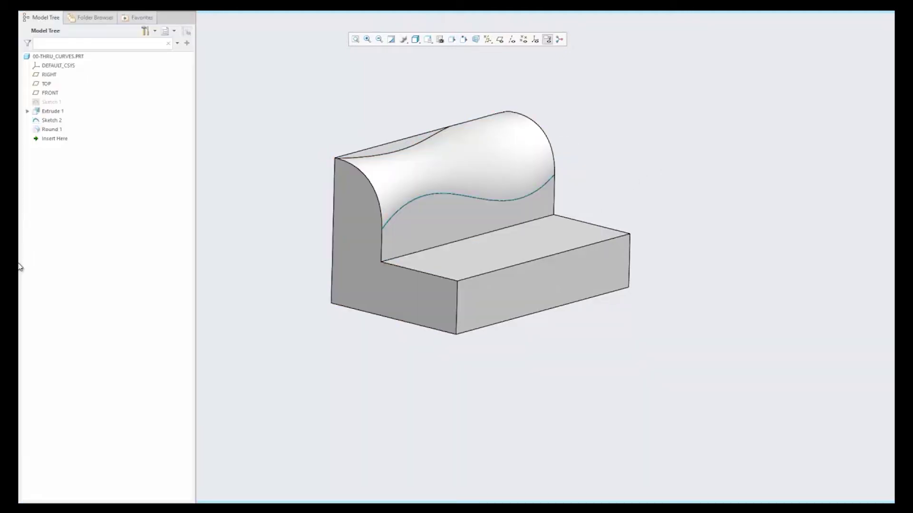
click(51, 121)
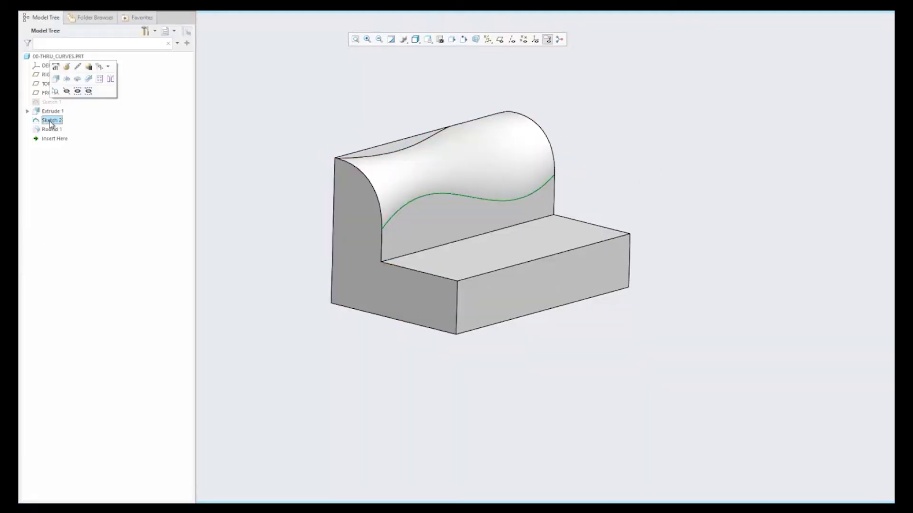
click(55, 66)
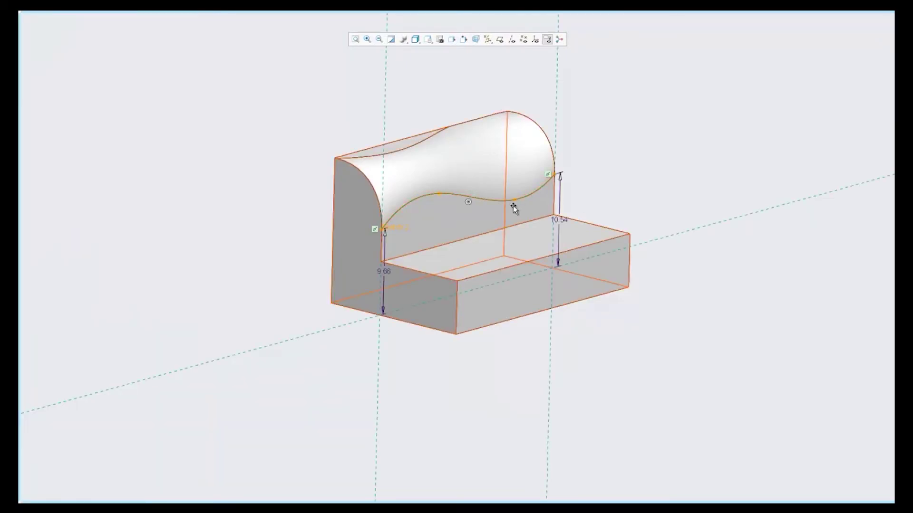
mouse_move(514, 200)
mouse_down()
mouse_move(509, 174)
mouse_move(508, 188)
mouse_up()
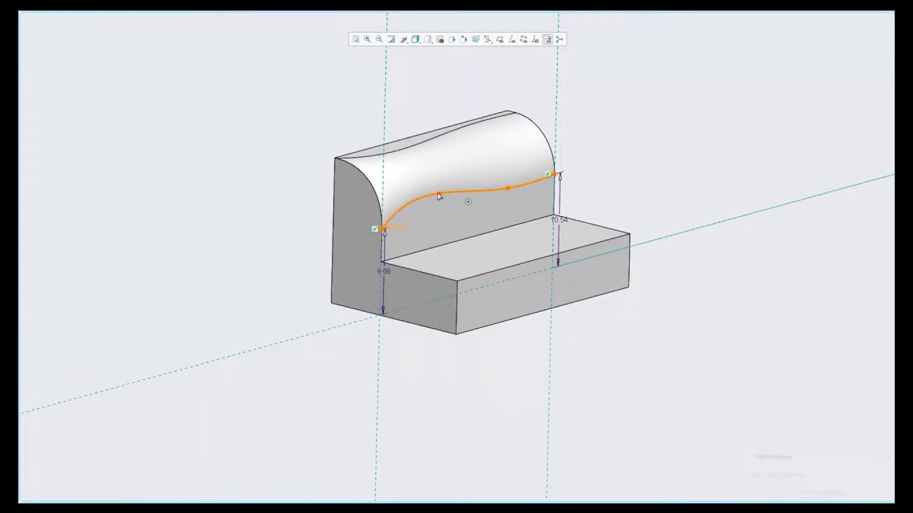
mouse_move(440, 193)
mouse_down()
mouse_move(442, 201)
mouse_move(439, 194)
mouse_up()
click(245, 157)
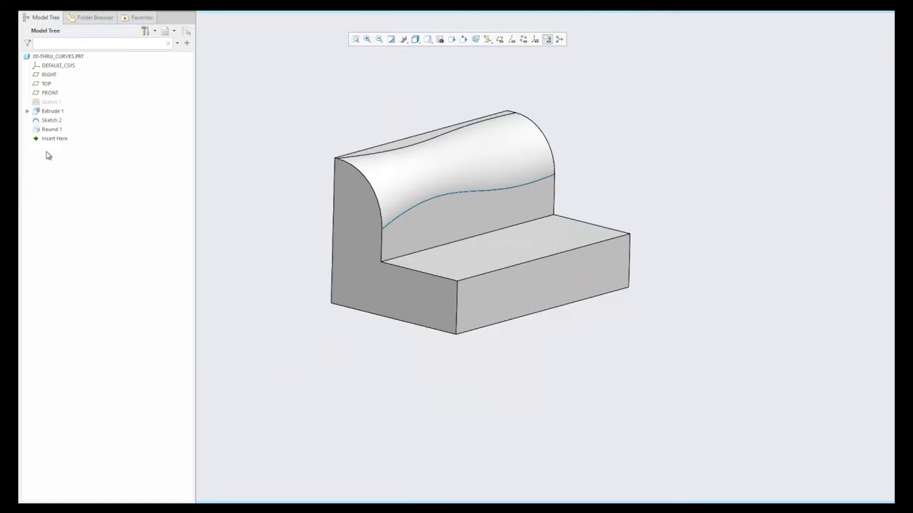
Hide Sketch 2 and start a round of about 2.00 radius on the block's inner corner edge
click(45, 123)
click(64, 91)
middle_drag(378, 129, 371, 355)
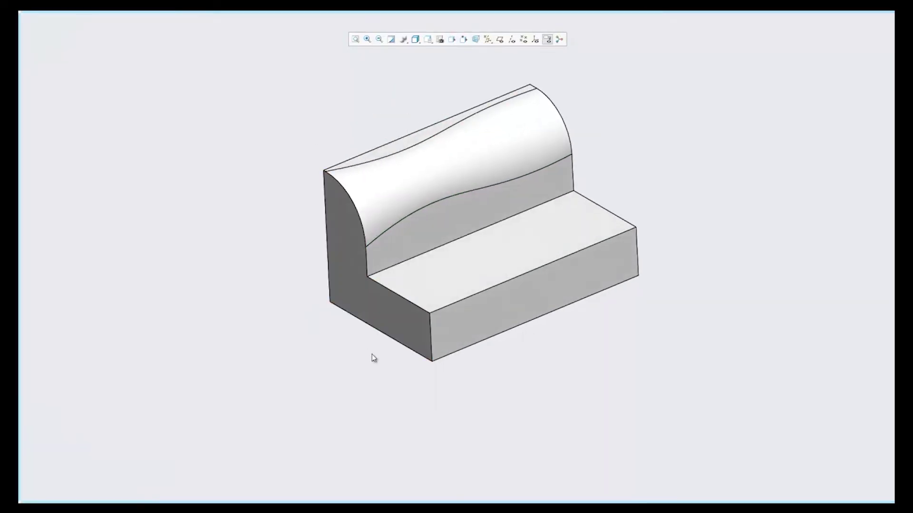
click(450, 244)
click(502, 199)
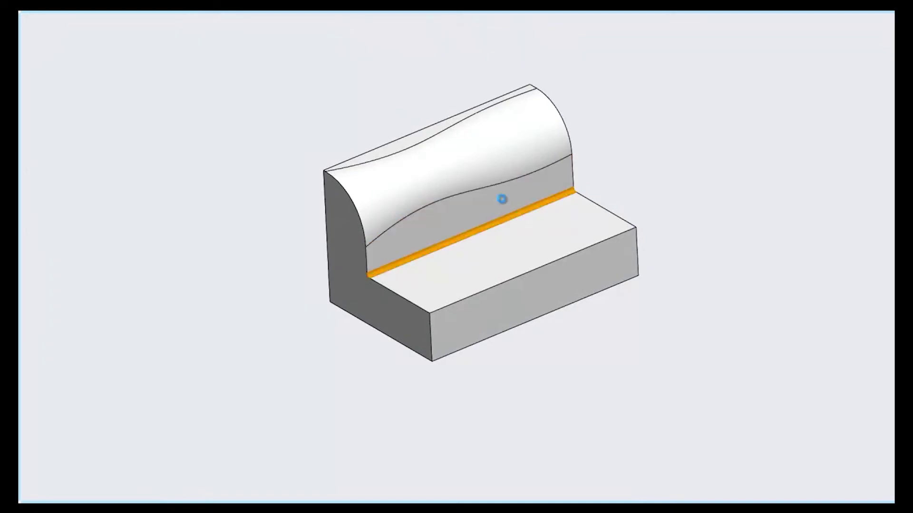
mouse_move(482, 235)
mouse_down()
mouse_move(473, 234)
mouse_move(481, 253)
mouse_up()
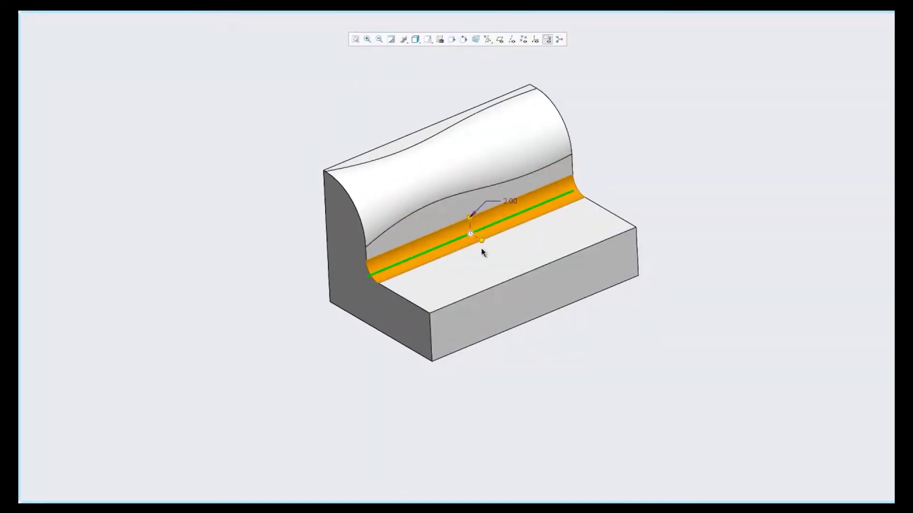
Set the inner corner round to run through the upper round's wavy lower edge and complete it
right_click(603, 172)
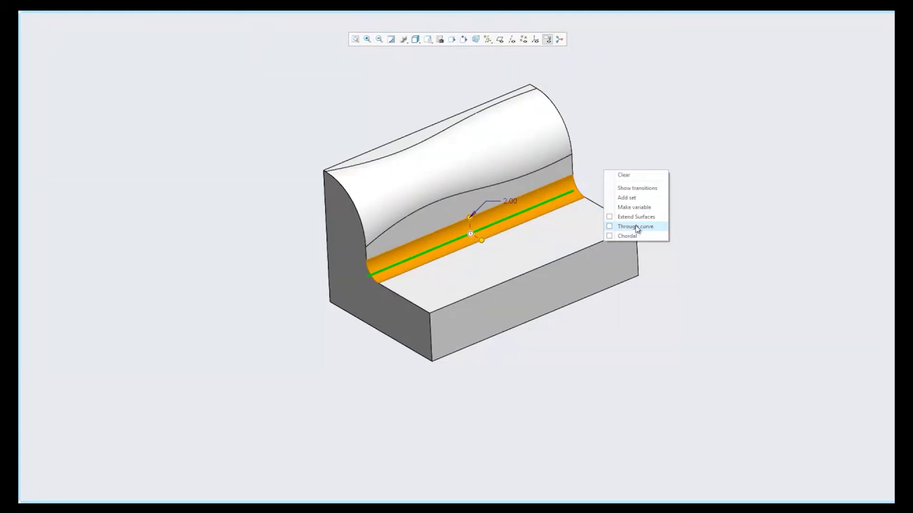
click(637, 227)
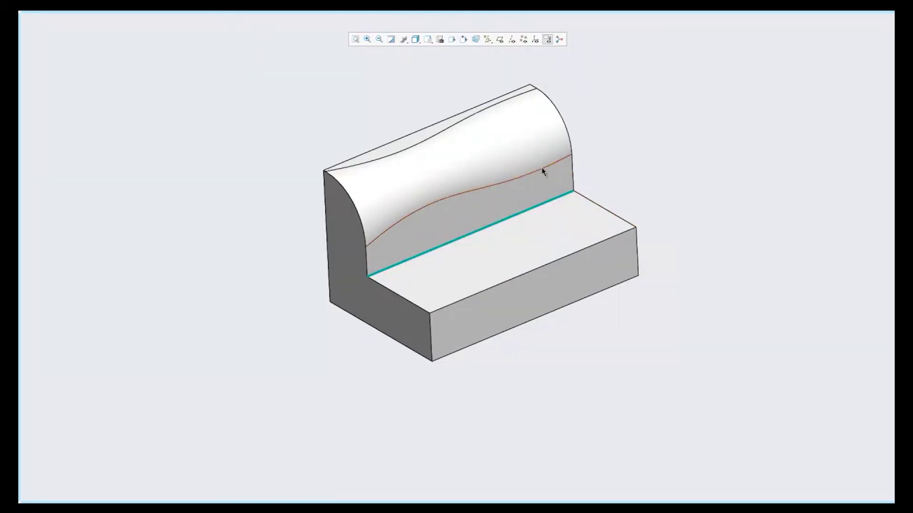
click(533, 171)
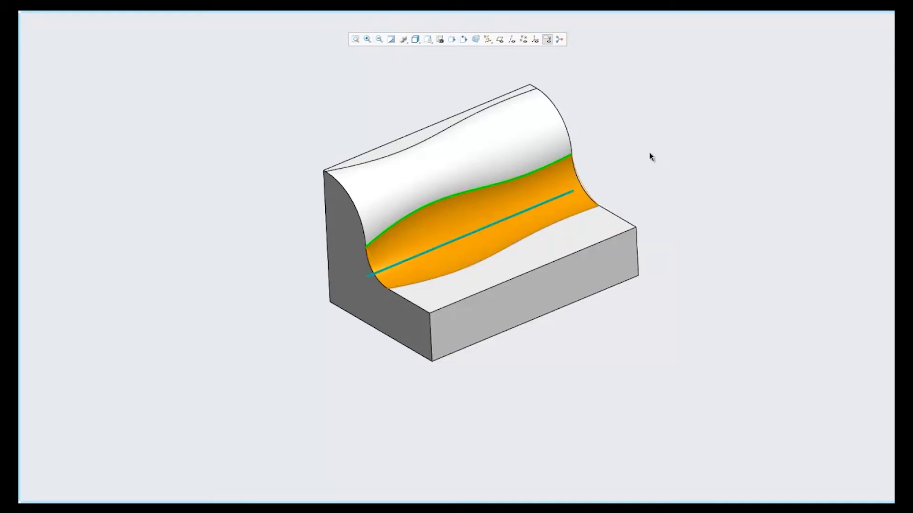
middle_click(685, 158)
middle_drag(684, 163, 674, 185)
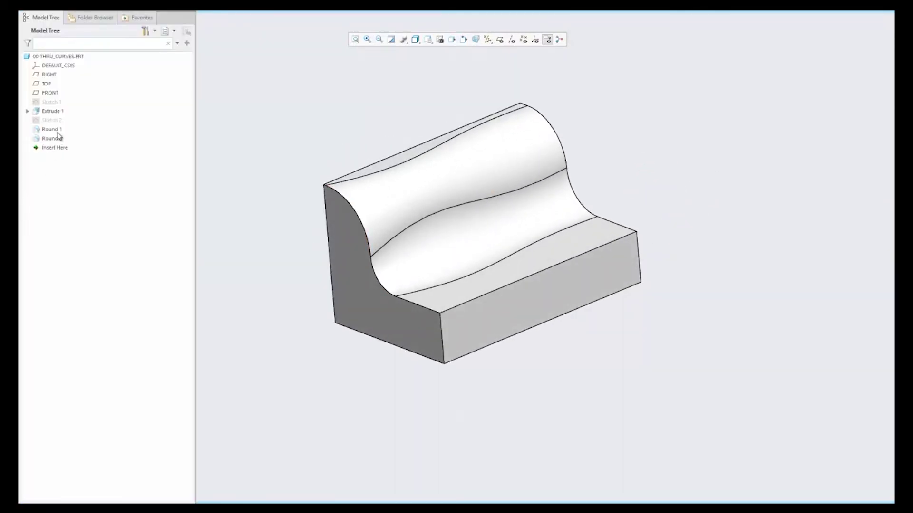
Shift both interior spline points of Sketch 2 slightly downward, then close the stepped block
click(48, 120)
click(52, 65)
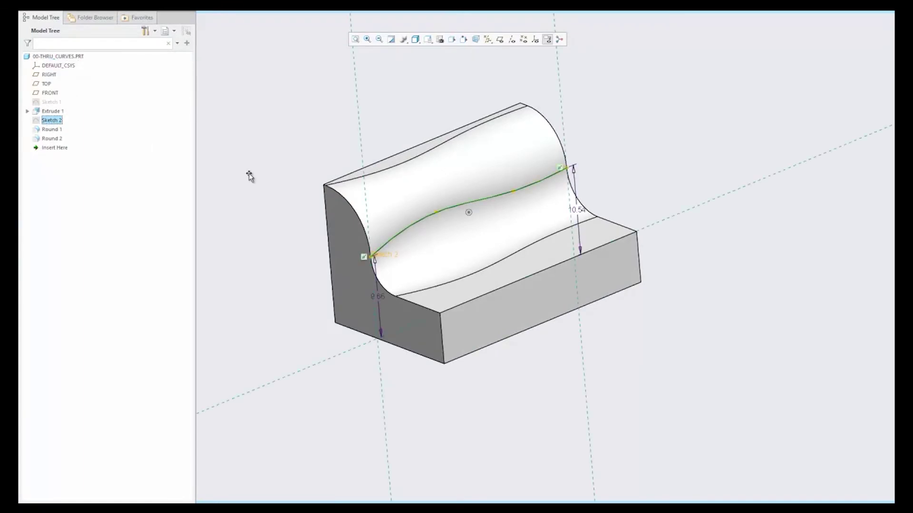
mouse_move(437, 219)
mouse_down()
mouse_move(442, 236)
mouse_move(434, 216)
mouse_up()
mouse_move(513, 191)
mouse_down()
mouse_move(501, 175)
mouse_move(509, 198)
mouse_up()
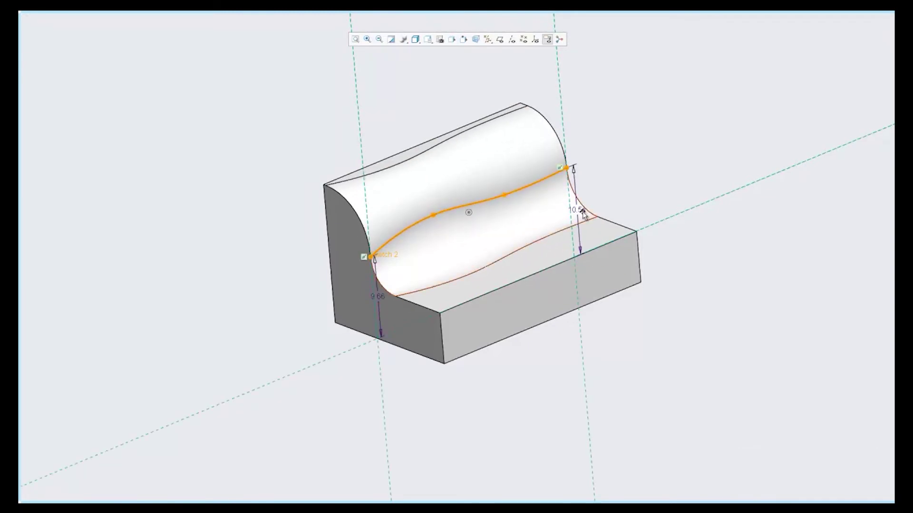
click(747, 249)
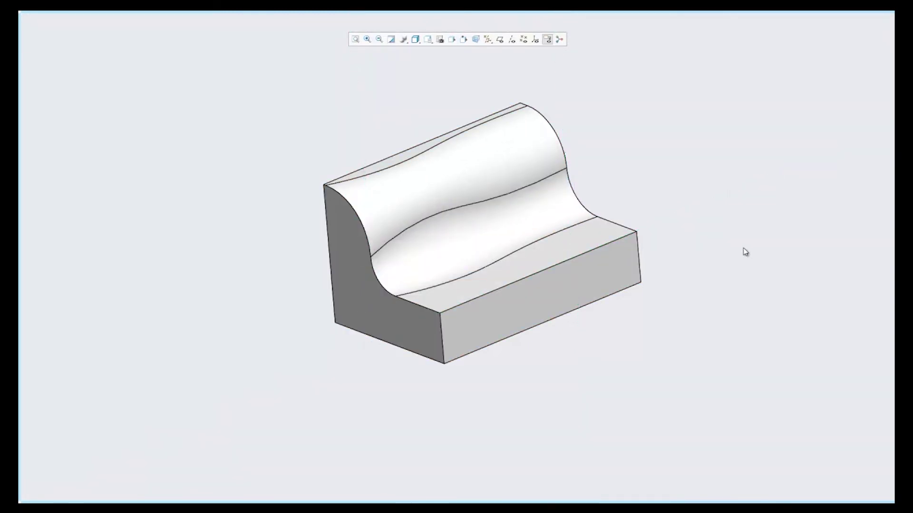
right_click(518, 385)
click(544, 420)
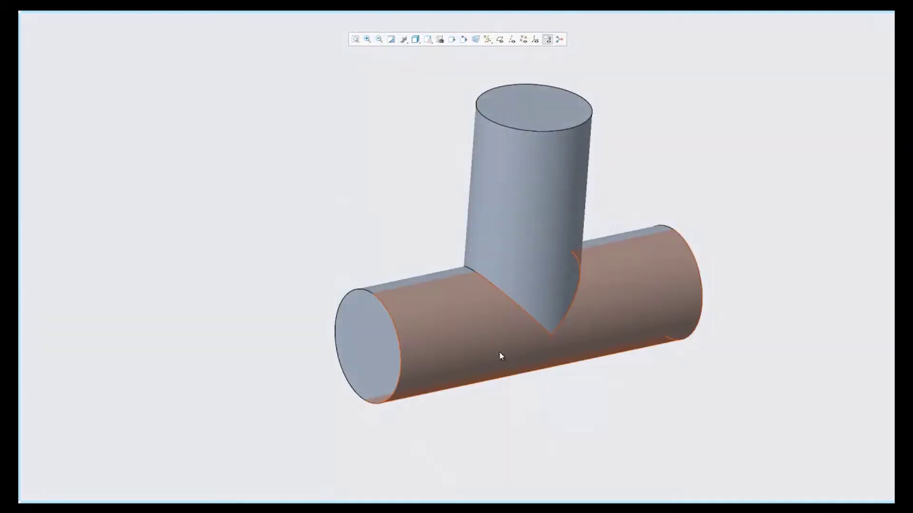
Start a round of about 4.63 radius along both front edges where the vertical and horizontal cylinders meet
click(499, 291)
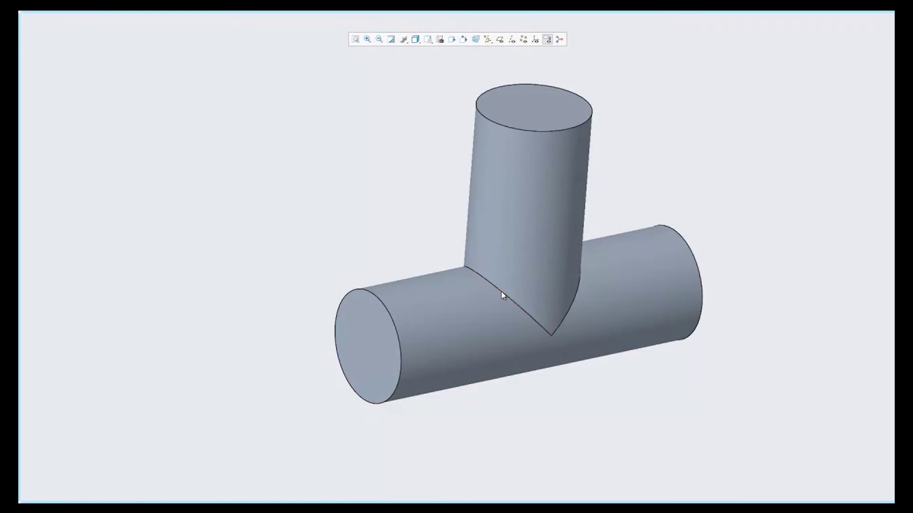
click(551, 249)
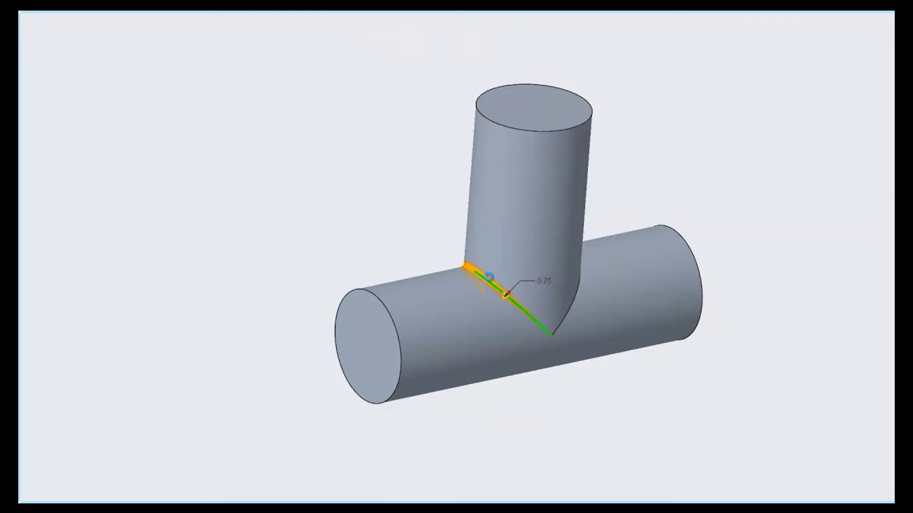
drag(501, 298, 559, 312)
ctrl+click(569, 310)
middle_drag(622, 191, 596, 176)
drag(568, 326, 566, 323)
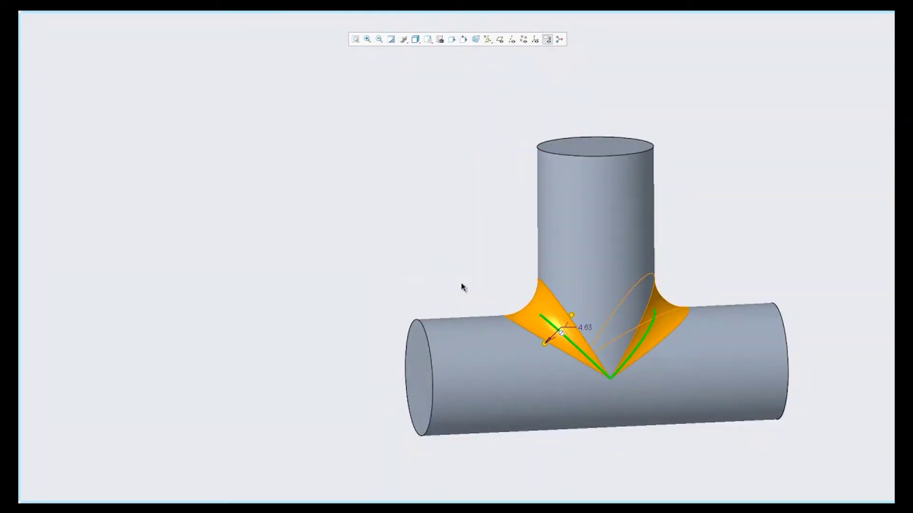
Switch the cylinder junction round to Chordal and examine its even width along the intersection
middle_drag(486, 286, 407, 202)
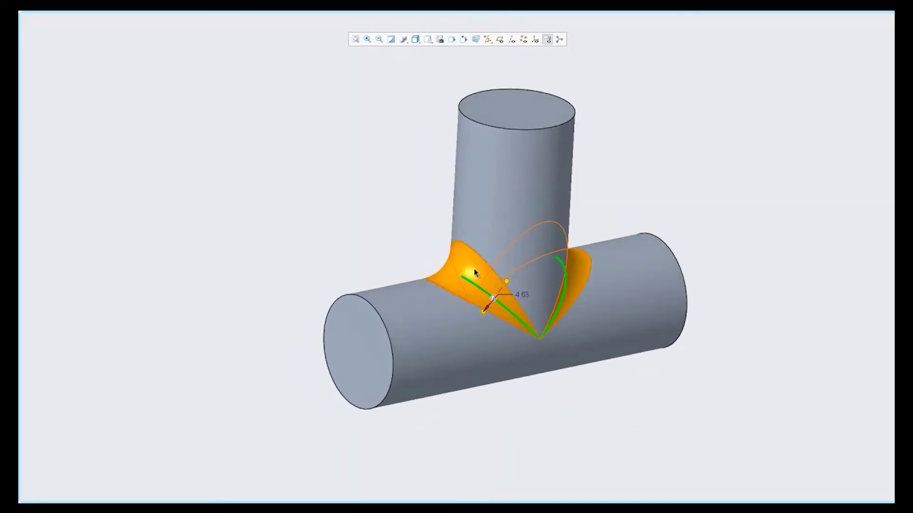
right_click(405, 200)
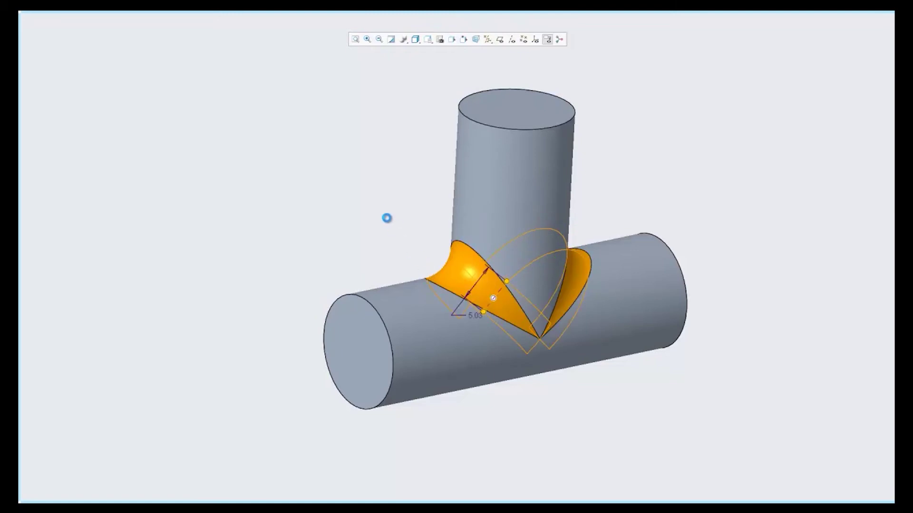
middle_drag(403, 223, 385, 222)
middle_drag(485, 286, 478, 259)
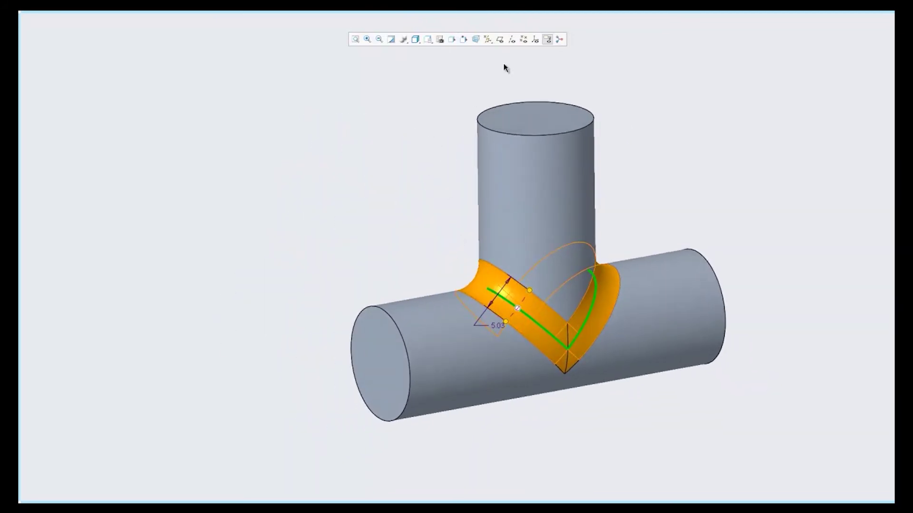
Cancel the chordal round and discard its definition
mouse_move(578, 14)
click(347, 57)
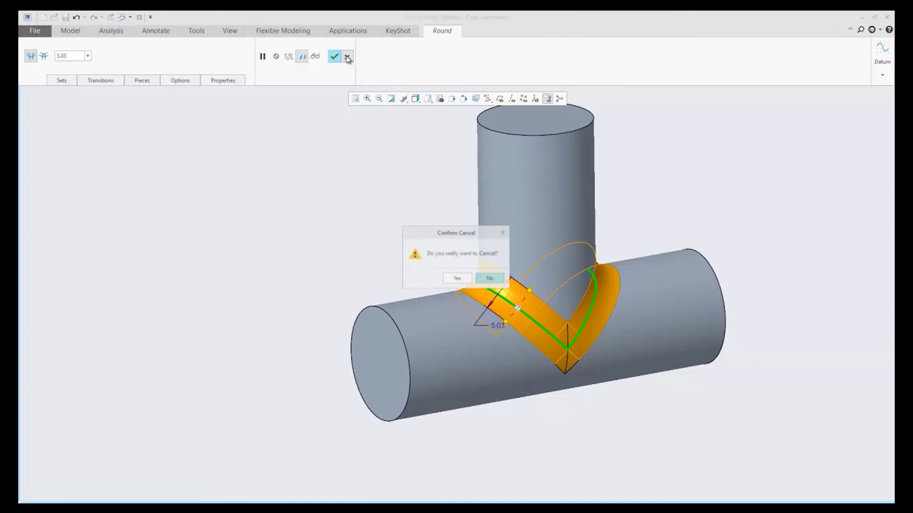
click(457, 278)
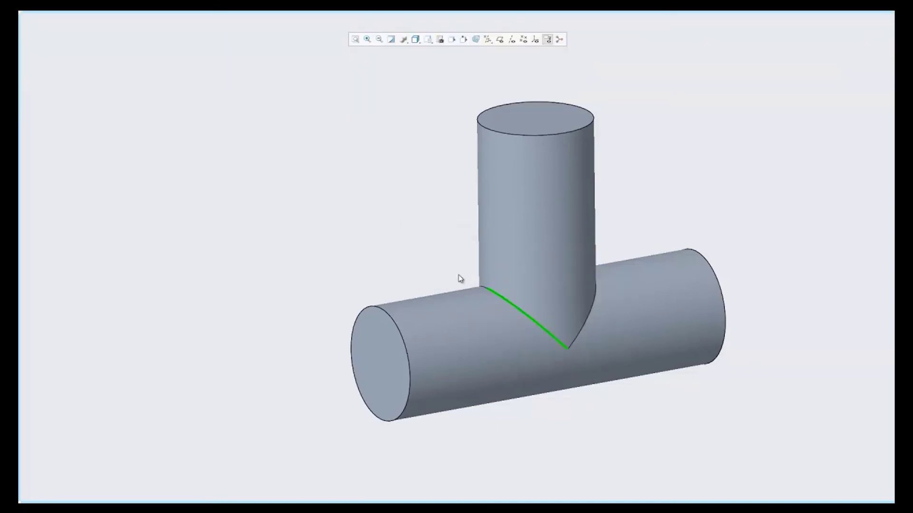
Display the datum planes and start an Extrude with its section sketch on the FRONT plane
mouse_move(21, 224)
click(500, 40)
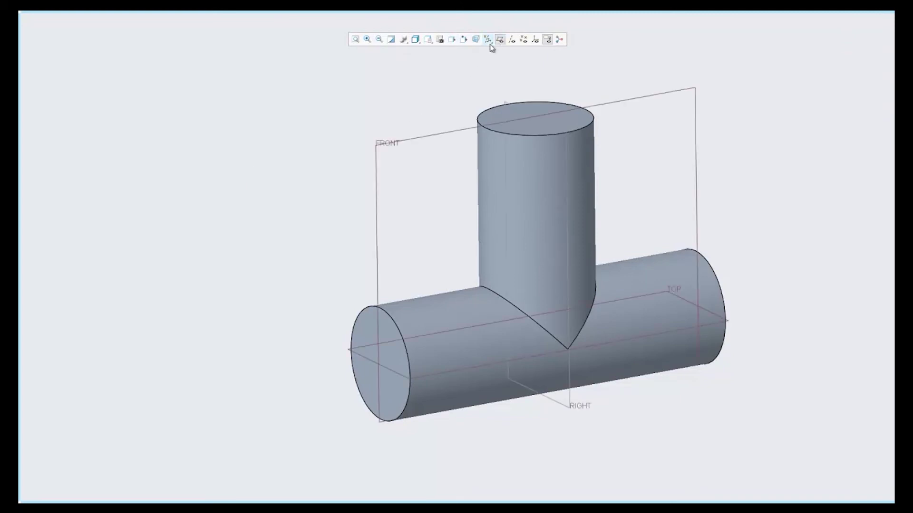
mouse_move(272, 19)
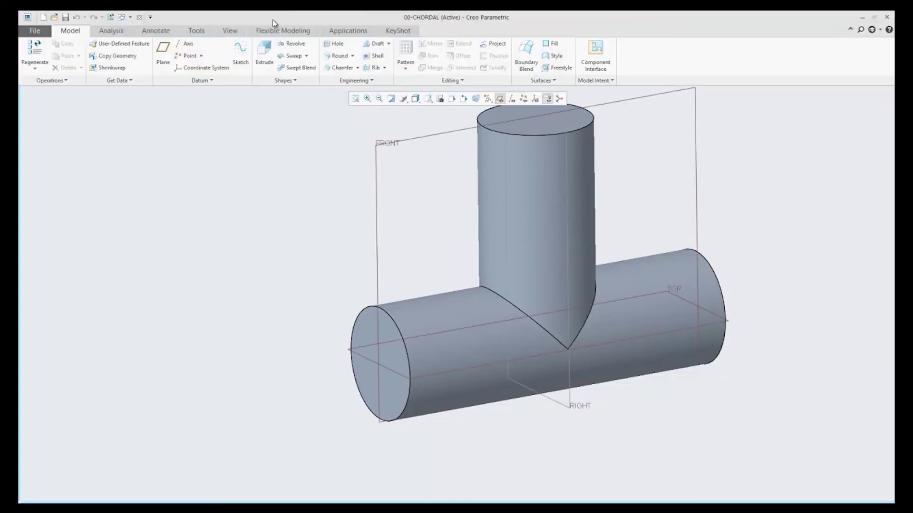
click(265, 50)
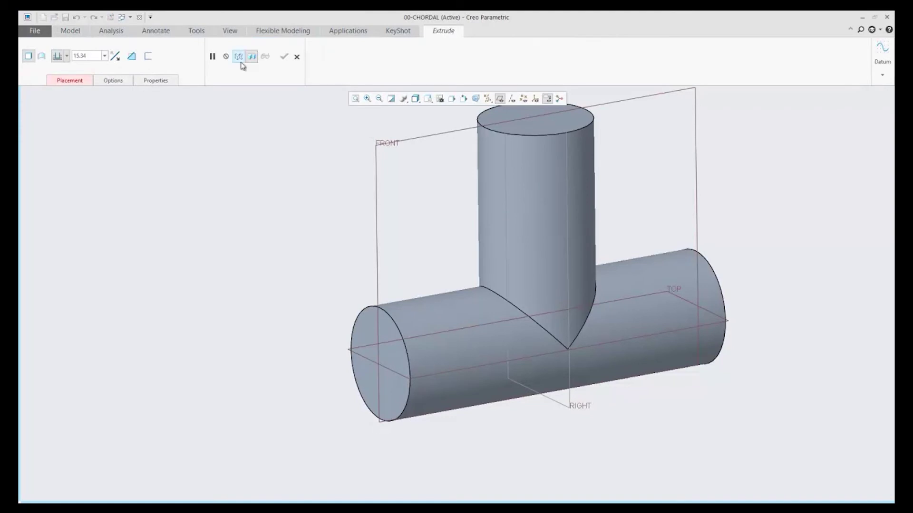
click(389, 143)
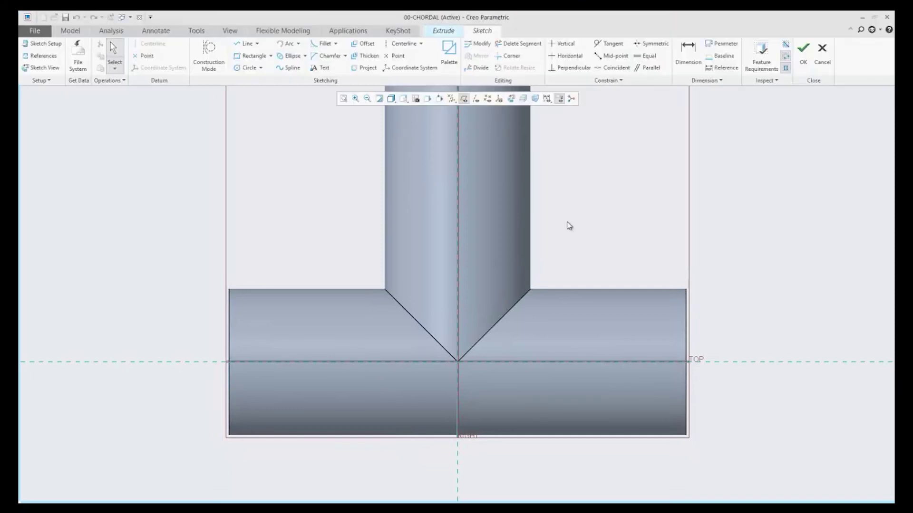
Sketch an ellipse about 24 wide, centred on the vertical axis at the horizontal cylinder's upper silhouette and reaching down to that cylinder's axis
right_click(632, 300)
click(705, 315)
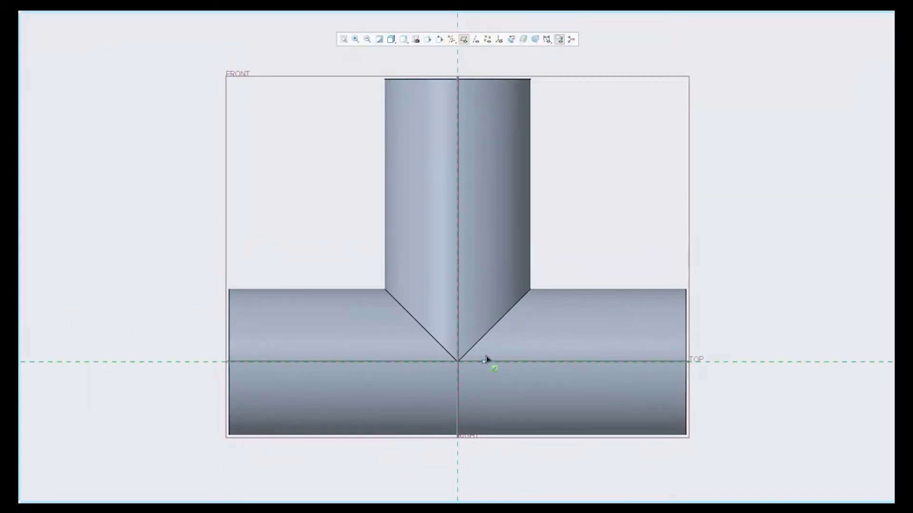
click(457, 291)
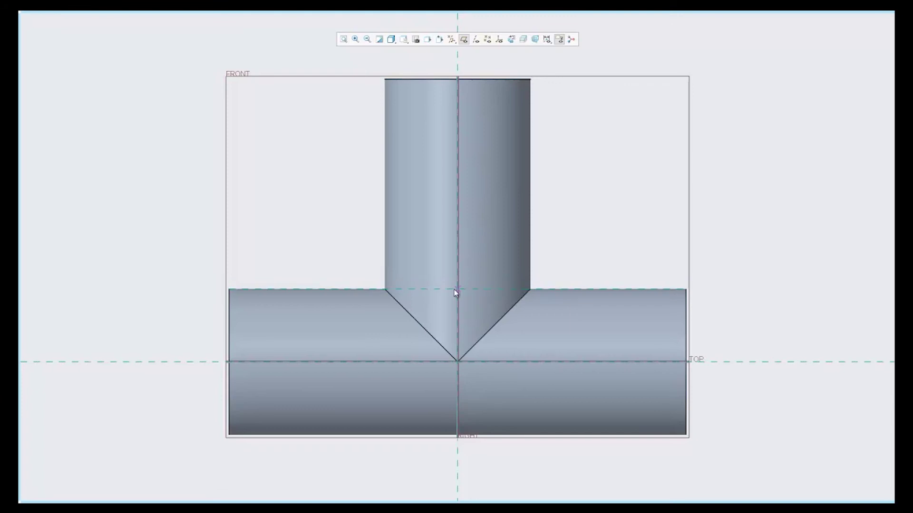
click(574, 293)
click(515, 363)
middle_click(599, 185)
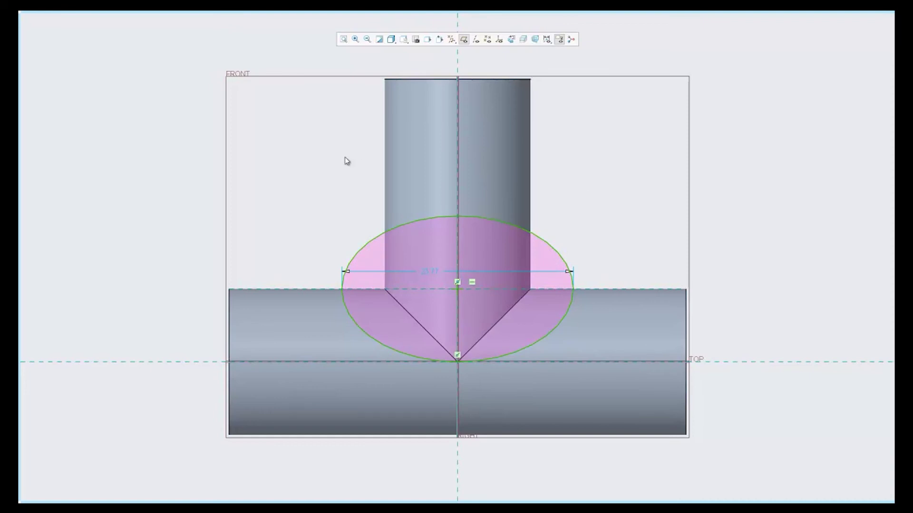
Draw a three-line open rectangle about 9 high above the ellipse, connecting its two side endpoints
right_click(321, 148)
click(340, 162)
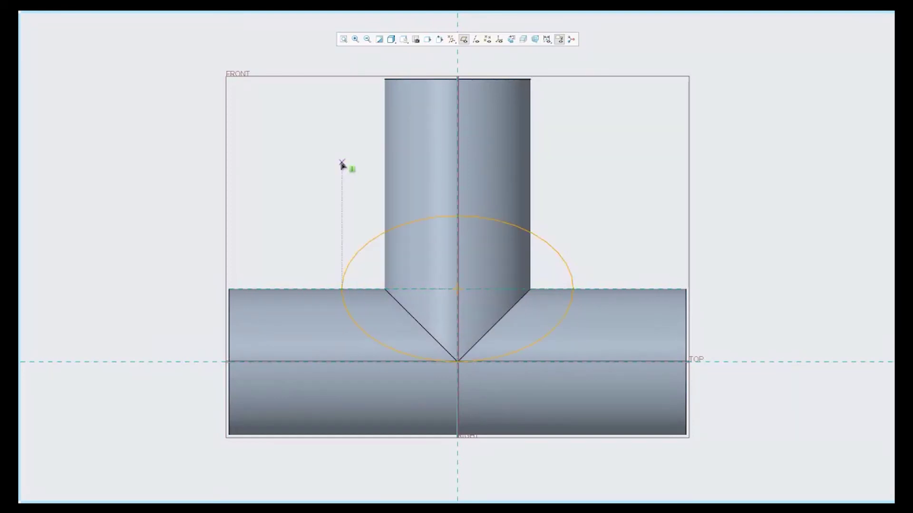
click(346, 297)
click(342, 200)
click(574, 200)
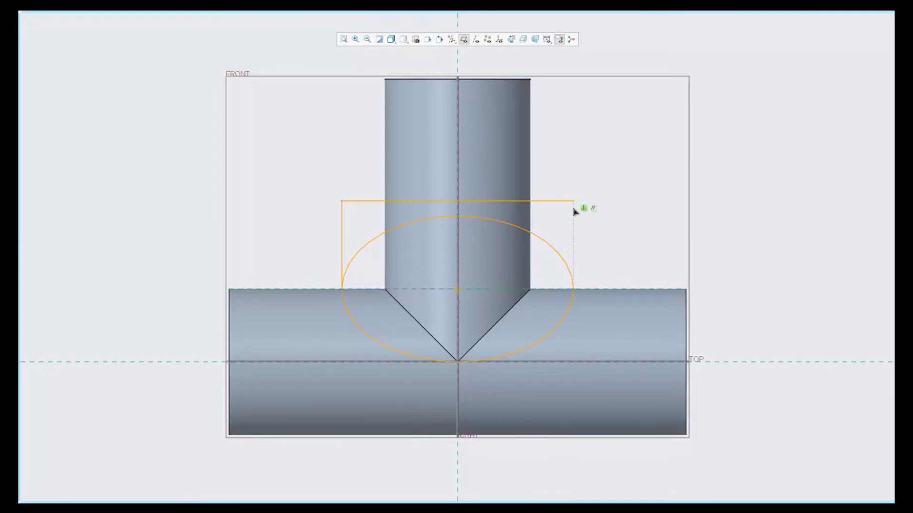
click(573, 289)
middle_click(738, 184)
Trim away both upper arcs of the ellipse to leave a single closed section, and finish the sketch
right_click(627, 203)
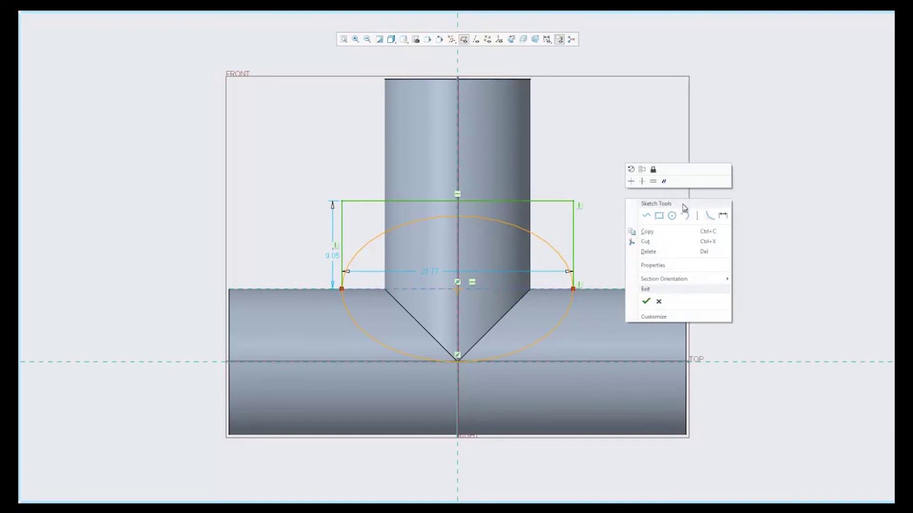
click(776, 213)
right_click(766, 212)
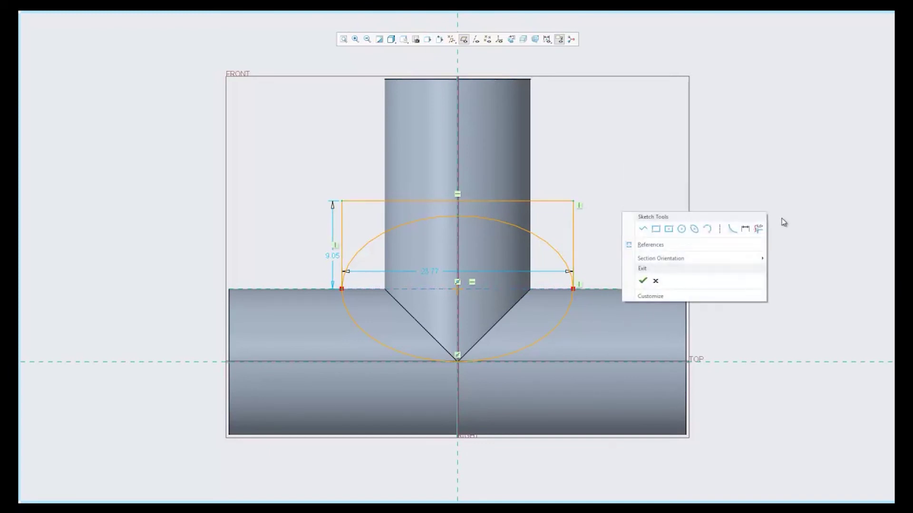
click(758, 230)
click(517, 227)
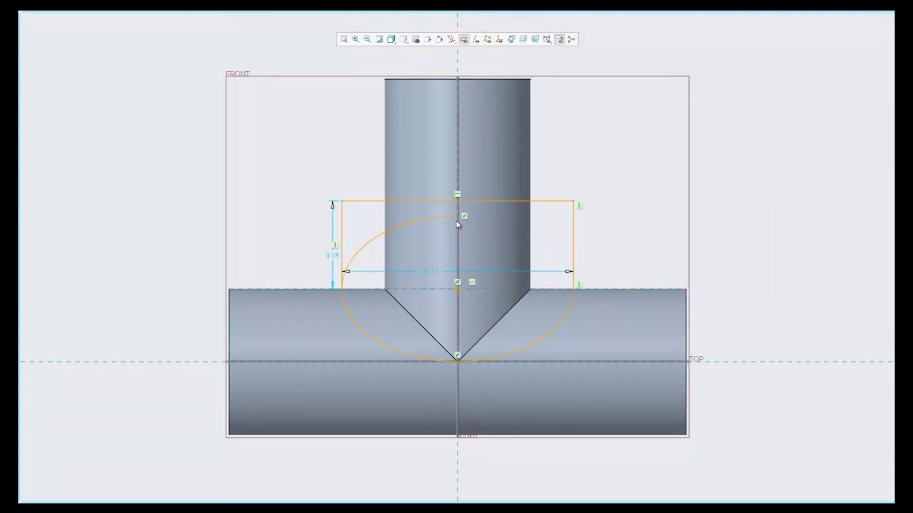
click(418, 221)
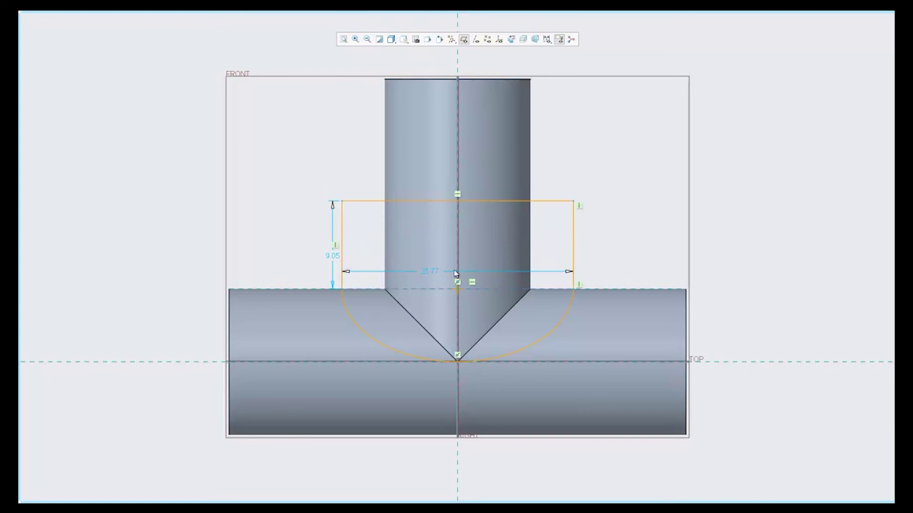
middle_click(518, 247)
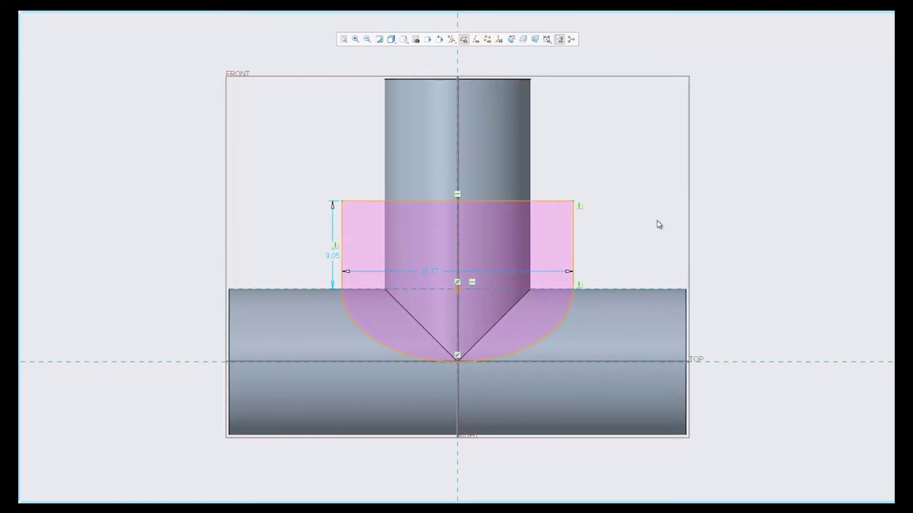
right_click(620, 137)
click(640, 201)
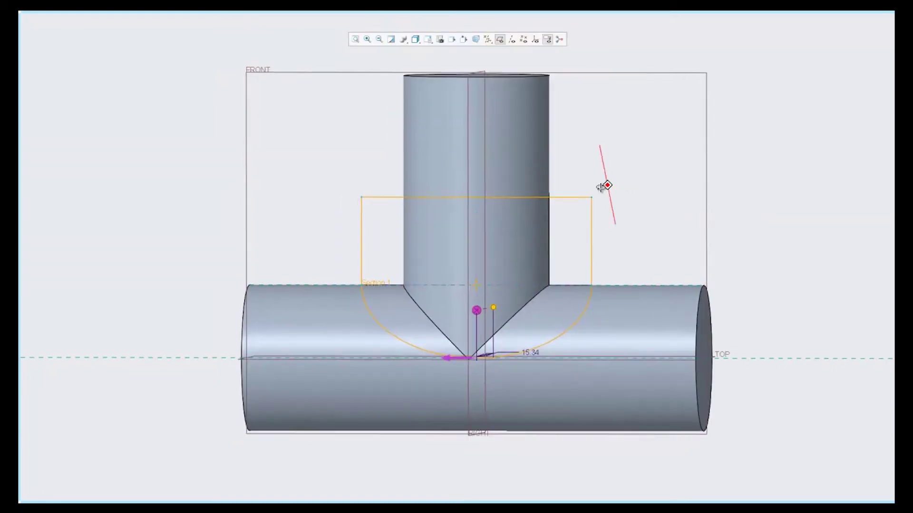
Cut the section Through All on both sides of the FRONT plane, removing the junction of the two cylinders
mouse_move(591, 210)
middle_down()
mouse_move(495, 218)
mouse_move(369, 283)
middle_up()
scroll(369, 283, up, 3)
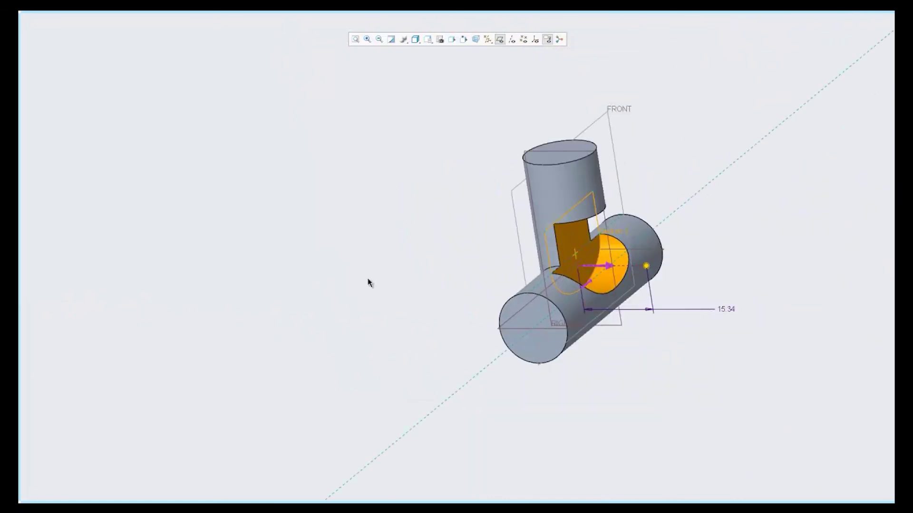
right_click(647, 269)
click(674, 312)
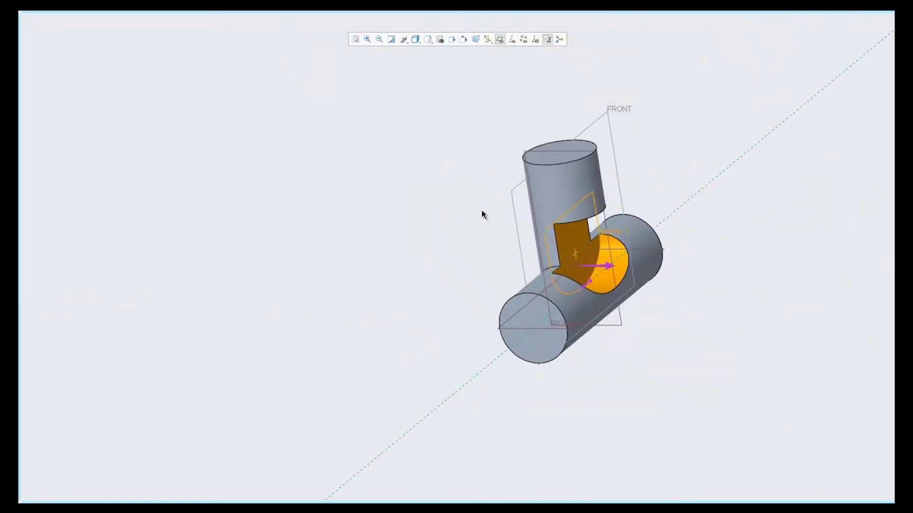
right_click(389, 215)
click(421, 288)
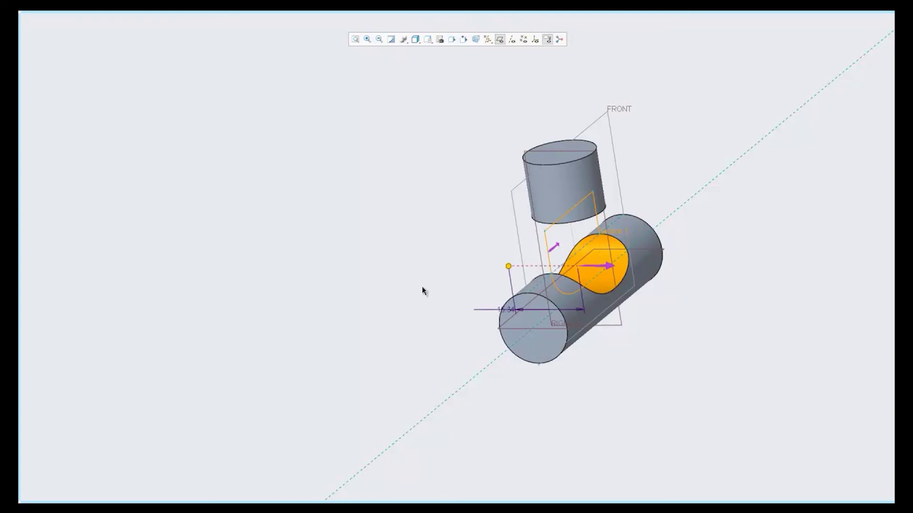
right_click(509, 266)
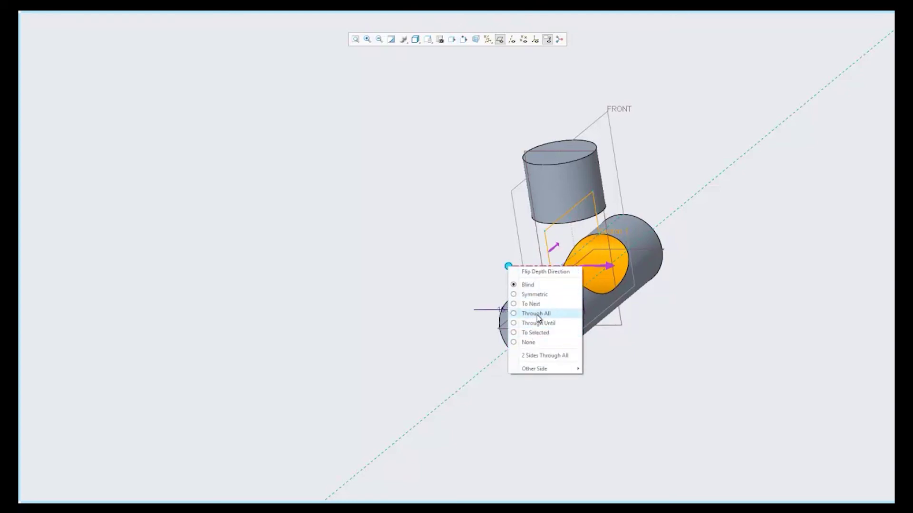
click(537, 315)
middle_click(476, 185)
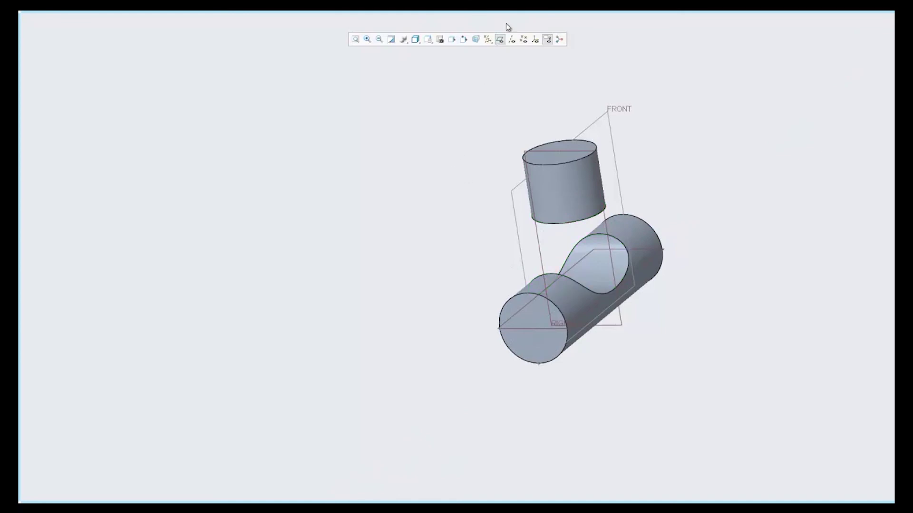
Hide the datum planes and start a Boundary Blend from the vertical cylinder's lower circular edge loop to the cutout's edge loop
click(499, 39)
middle_drag(493, 203, 652, 200)
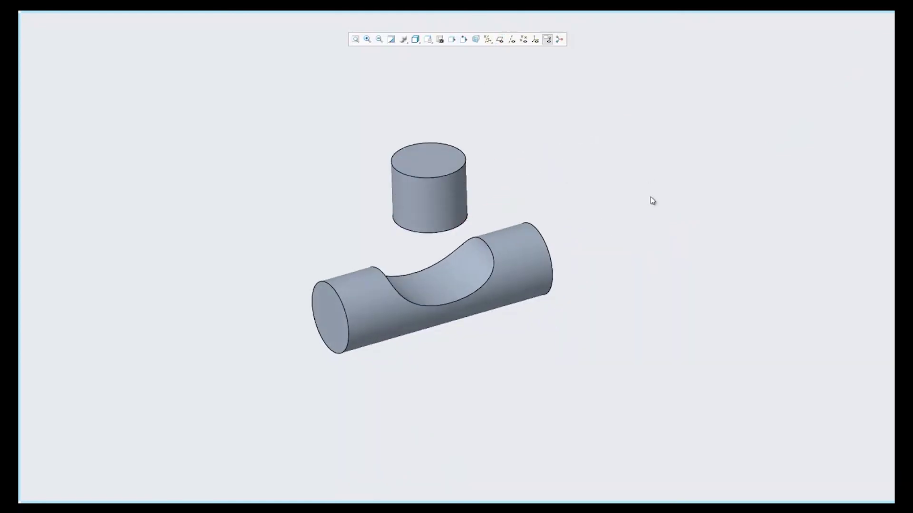
mouse_move(514, 13)
click(525, 53)
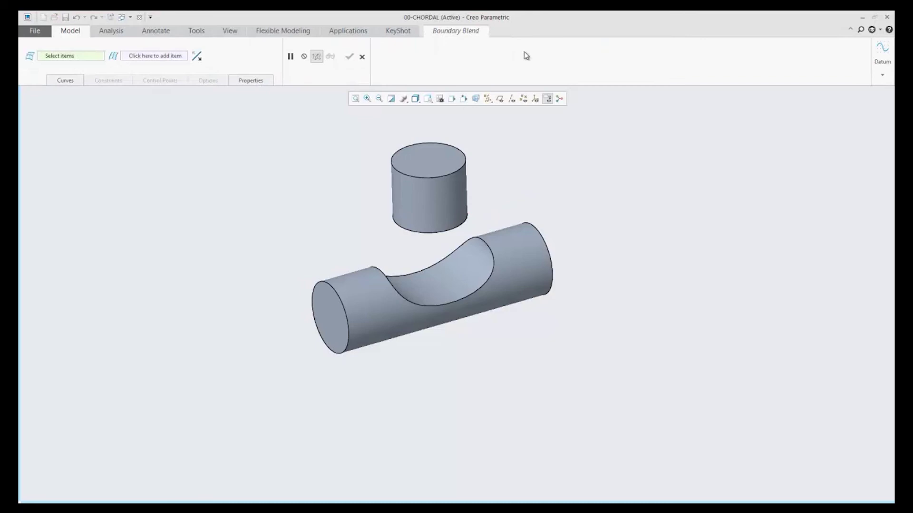
click(416, 233)
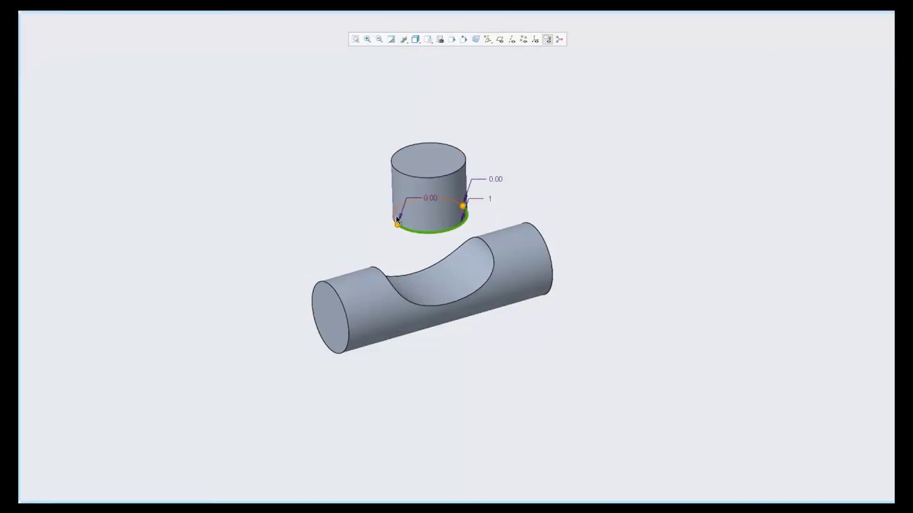
shift+click(395, 218)
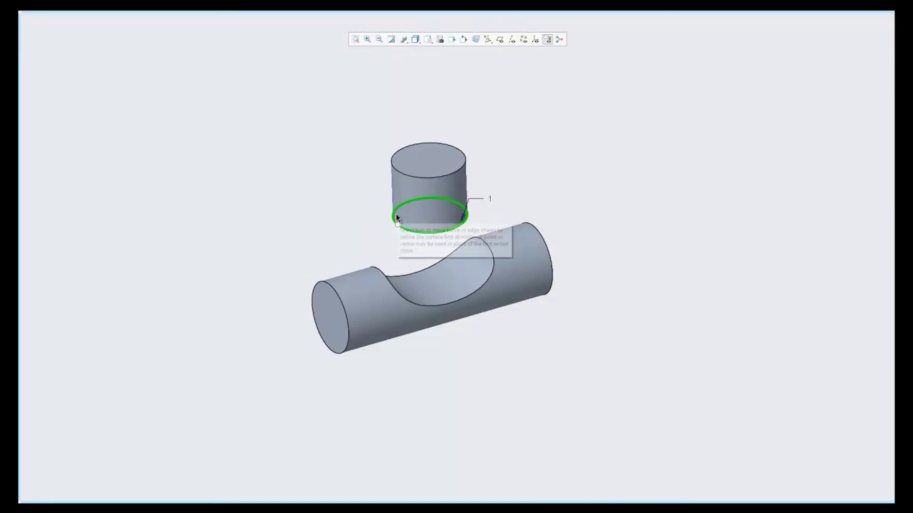
ctrl+click(413, 302)
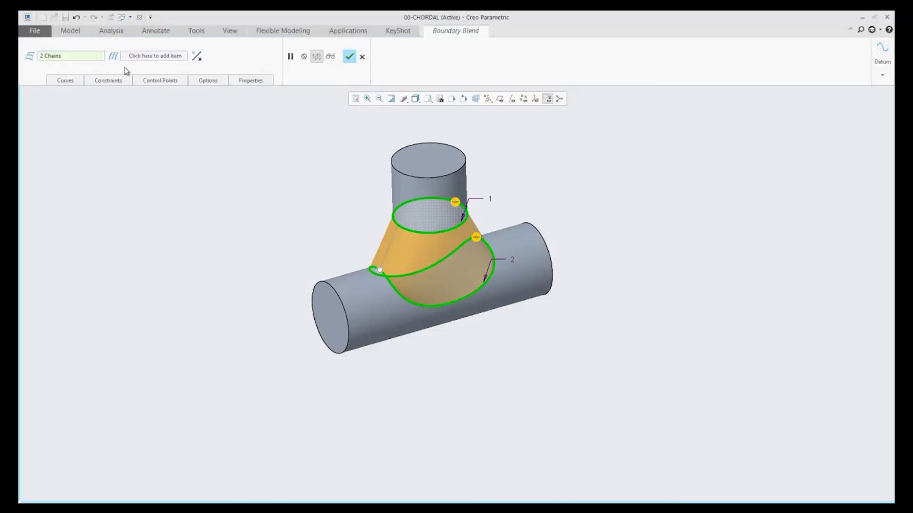
Constrain the blend's first chain to Curvature, referencing the vertical cylinder's side surfaces for its entities
click(113, 82)
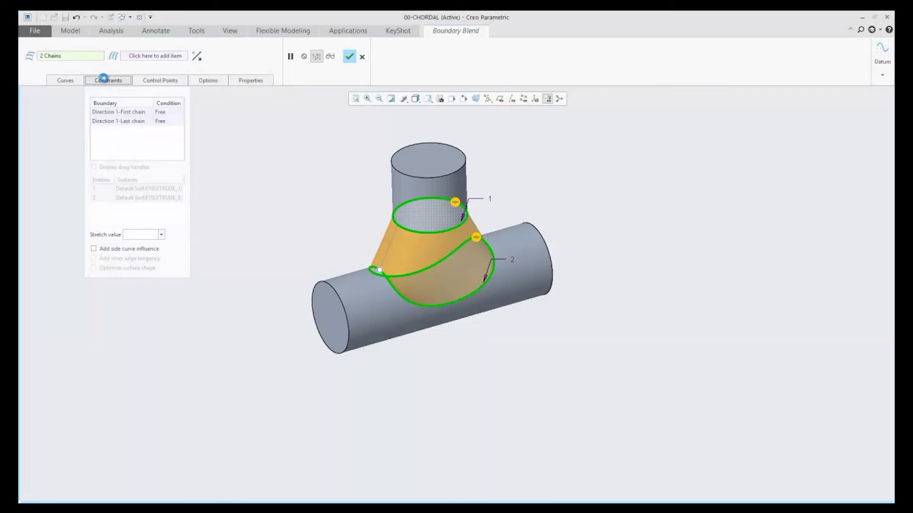
click(172, 115)
click(179, 112)
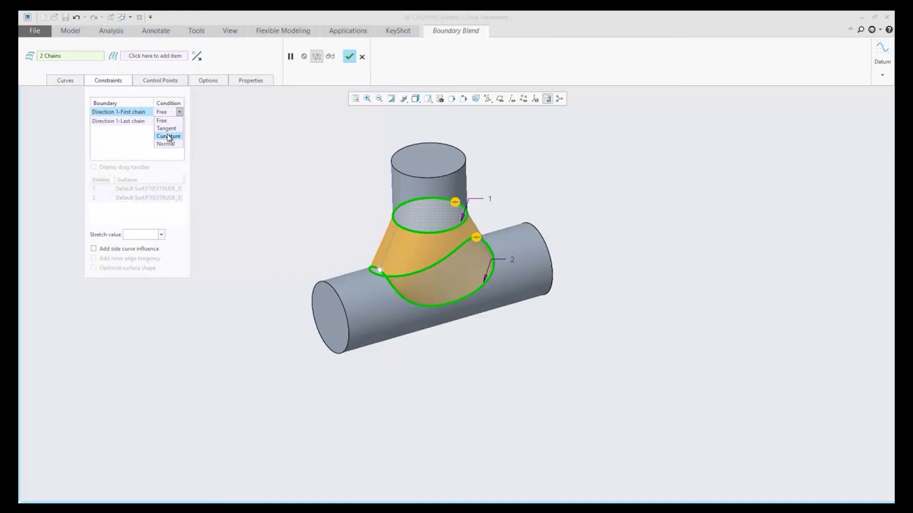
click(168, 136)
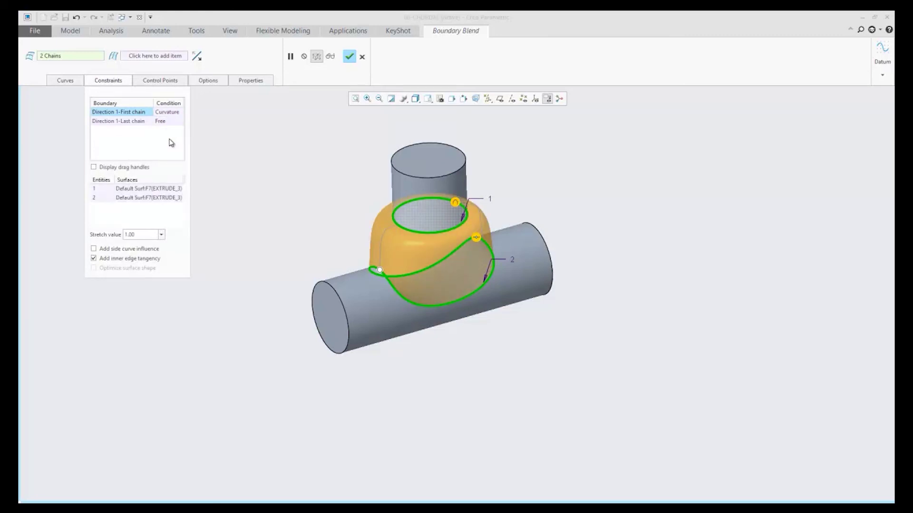
click(135, 190)
click(404, 187)
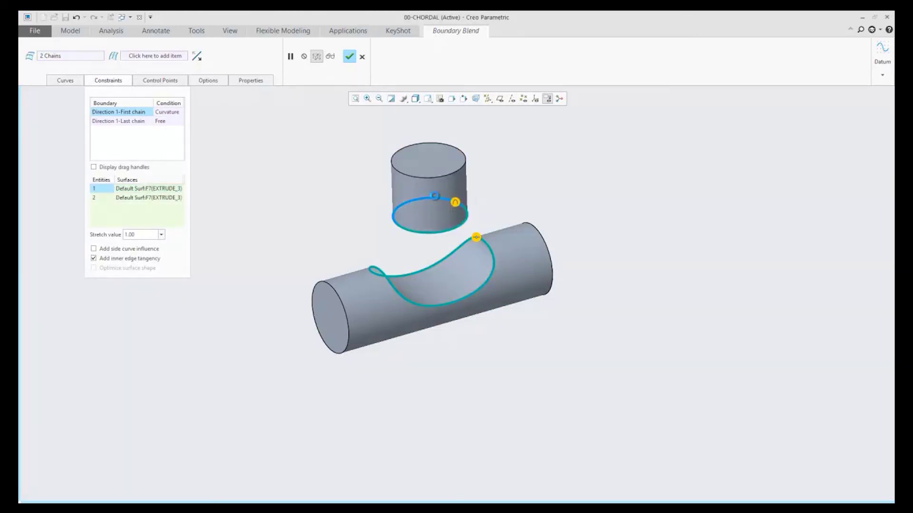
click(396, 187)
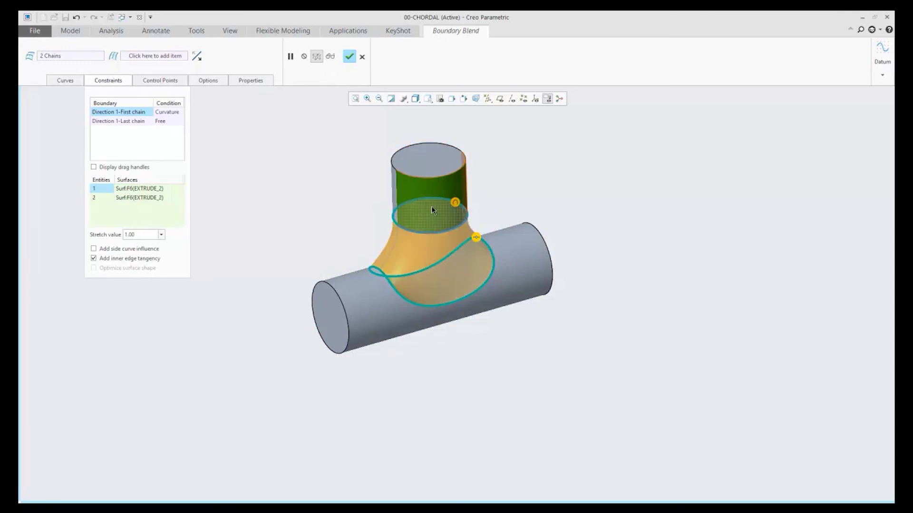
Constrain the blend's last chain to Curvature with the horizontal cylinder and complete the Boundary Blend
click(164, 120)
click(179, 121)
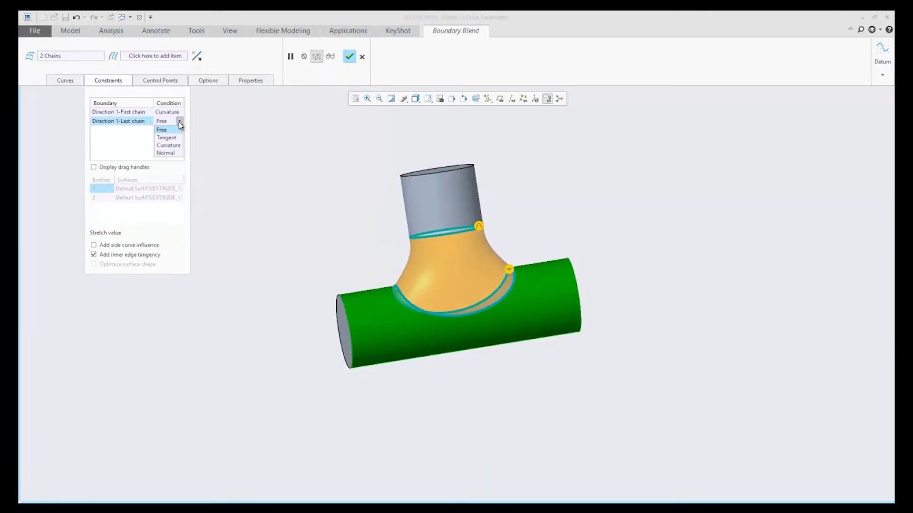
click(168, 145)
middle_drag(421, 329, 422, 289)
middle_click(366, 204)
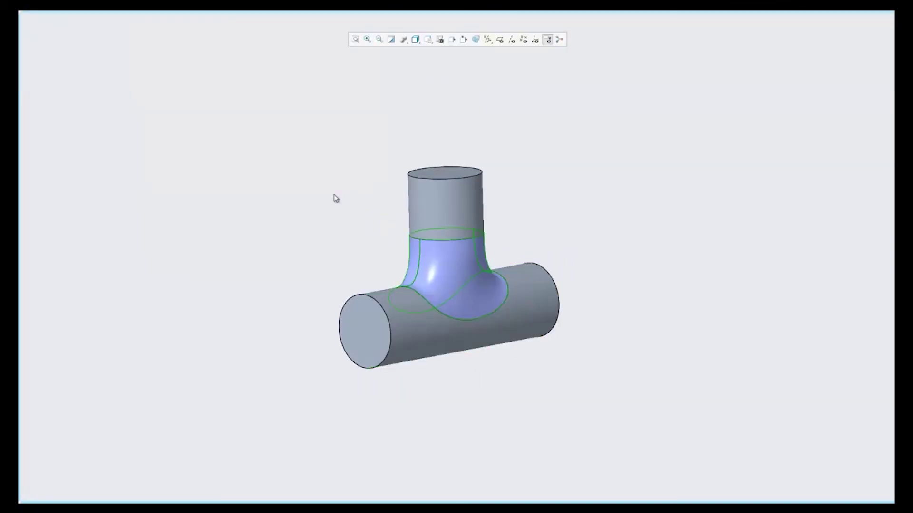
Solidify the boundary blend surface to fill the gap between the two cylinders
middle_drag(333, 198, 383, 244)
click(456, 284)
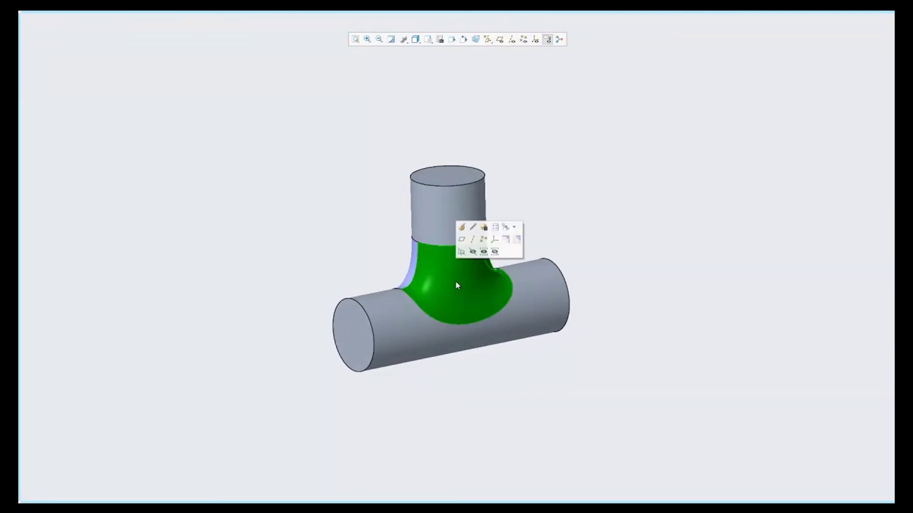
click(489, 68)
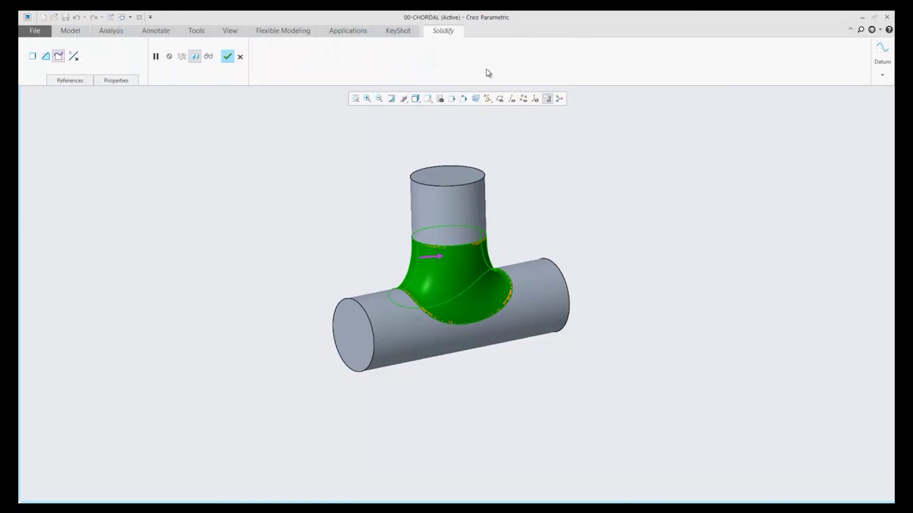
click(227, 56)
Set the display style to Shading without edges and inspect the blended cylinder junction
click(420, 42)
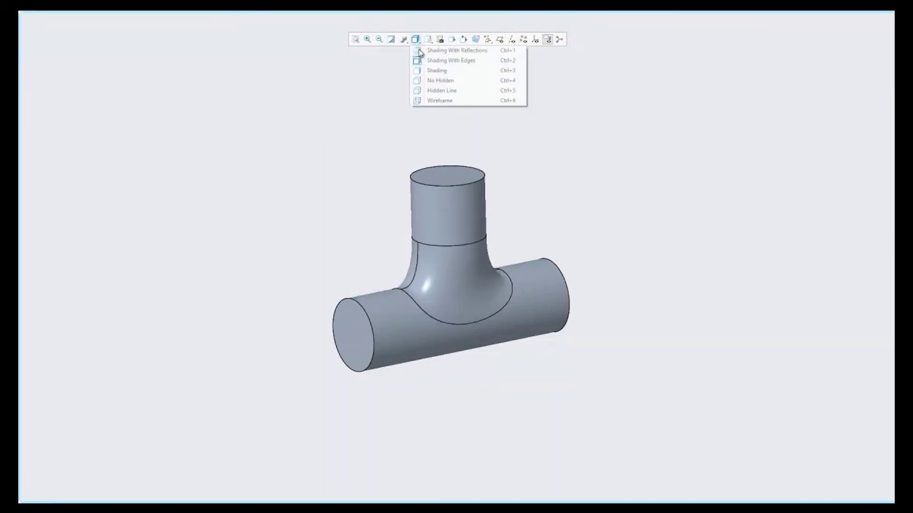
click(424, 73)
mouse_move(380, 179)
middle_down()
mouse_move(340, 169)
mouse_move(389, 179)
middle_up()
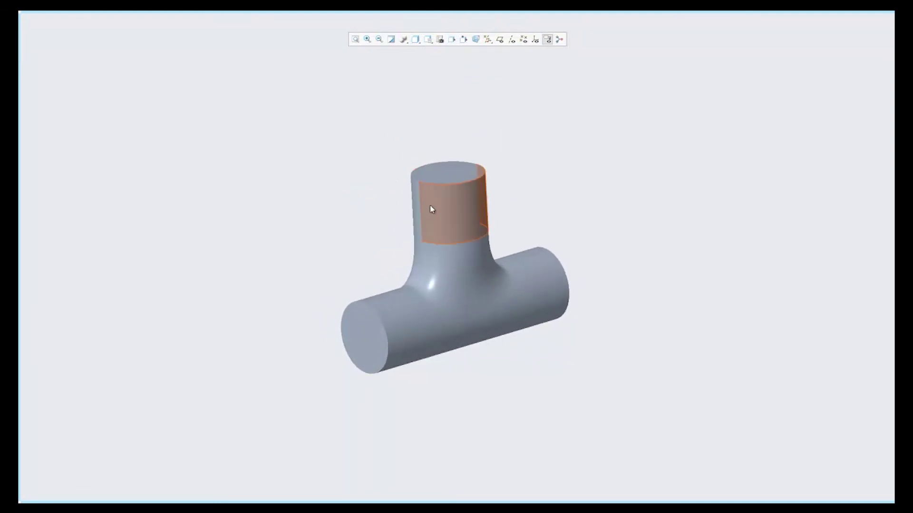